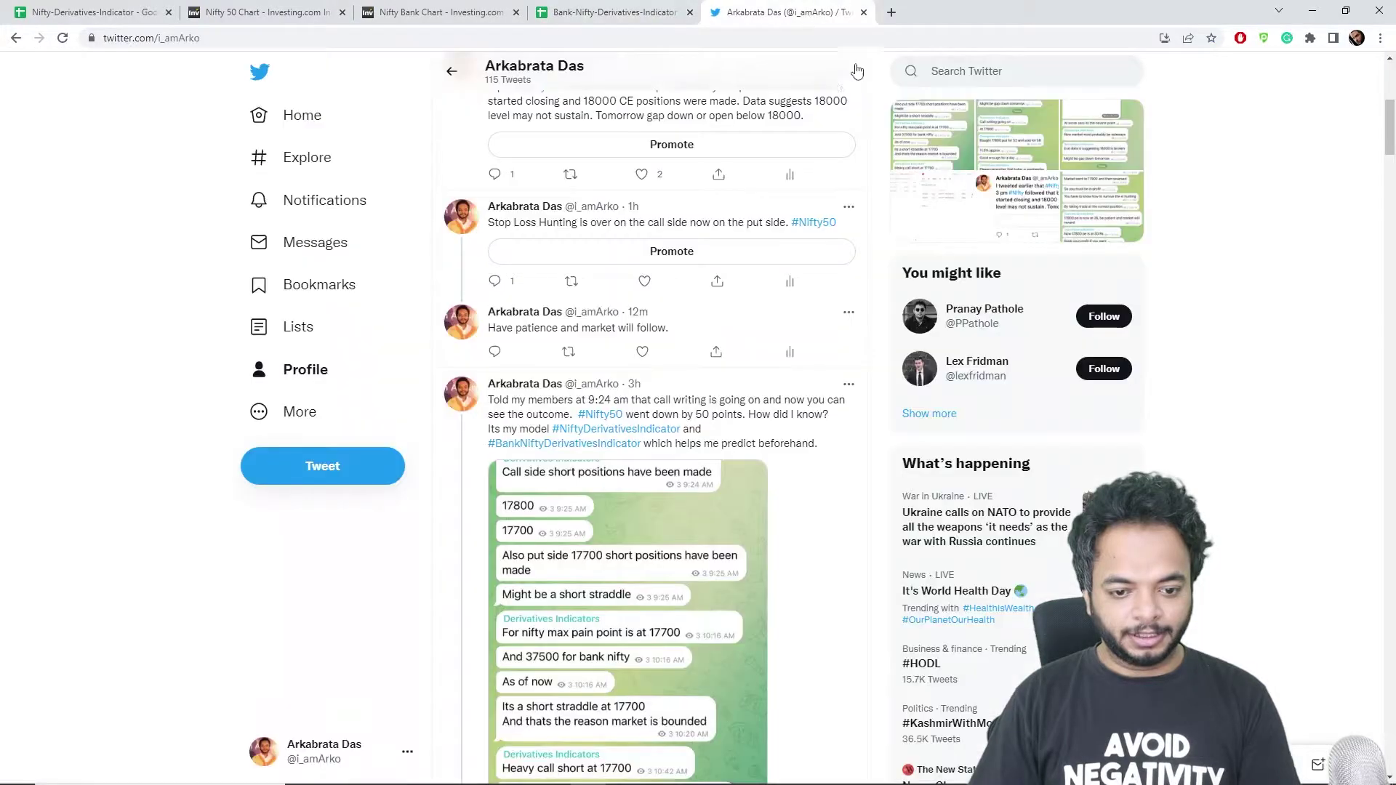
# Read the Telegram screenshot in the 9:24 am call-writing tweet and open the tweet about Stop Loss Hunting
pyautogui.scroll(-1, 634, 609)
pyautogui.click(633, 609)
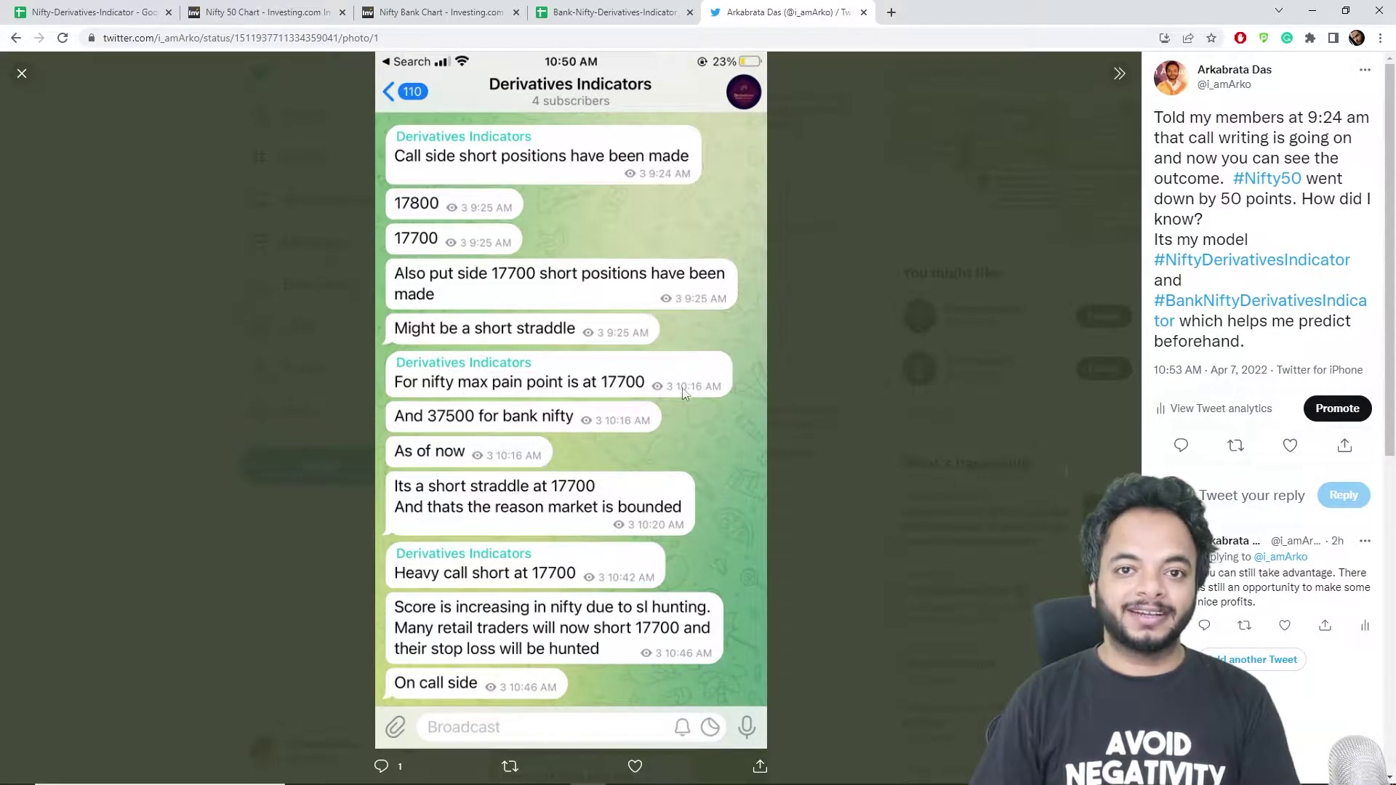
pyautogui.press('Escape')
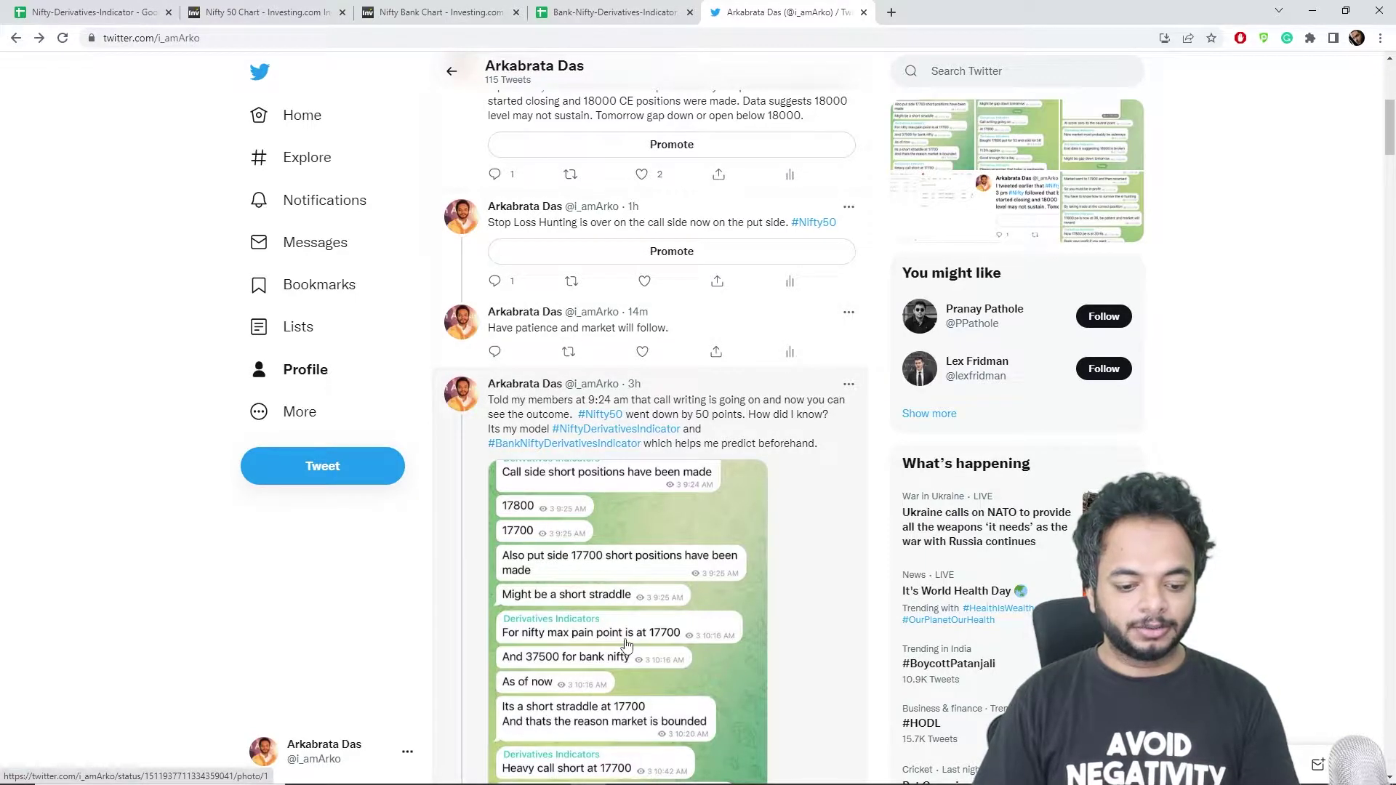
pyautogui.scroll(-2, 630, 638)
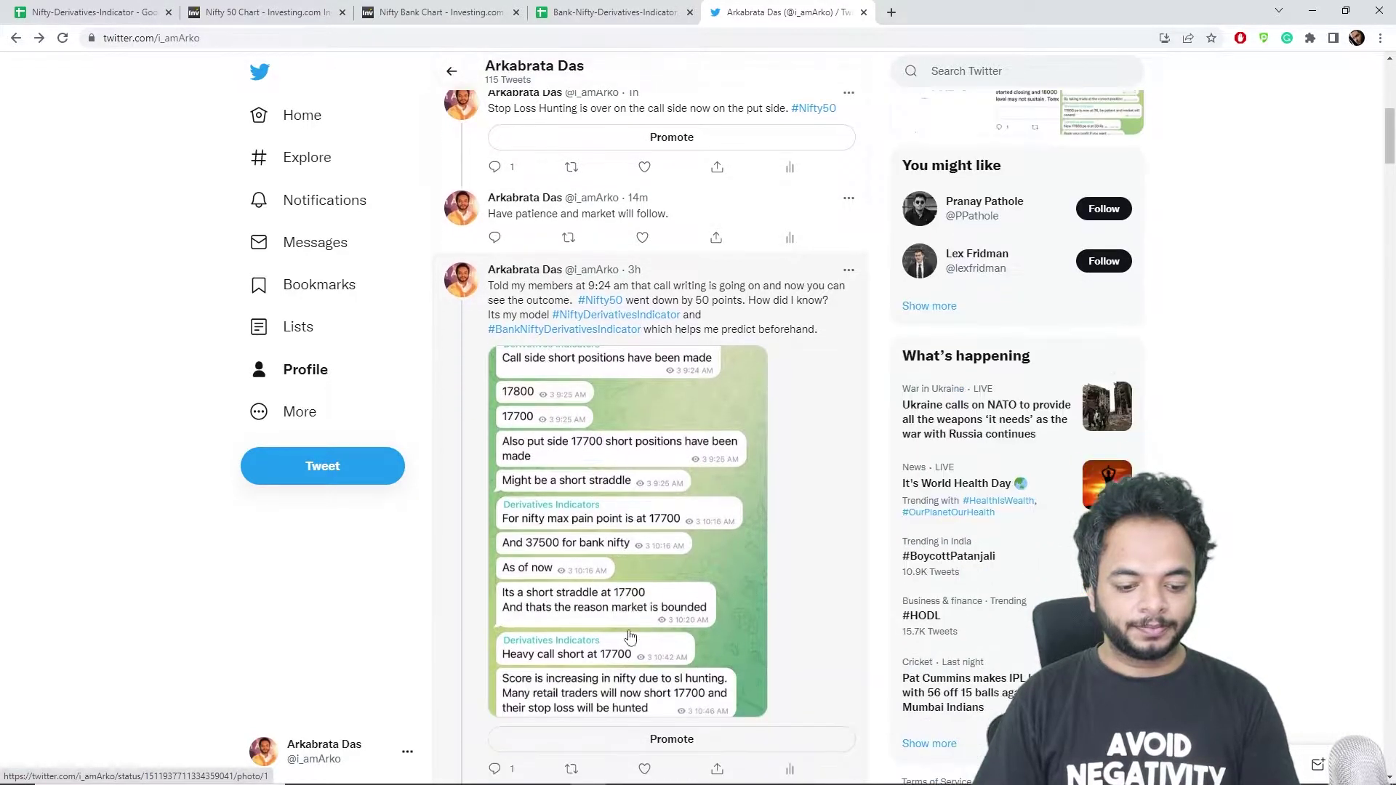
pyautogui.click(617, 506)
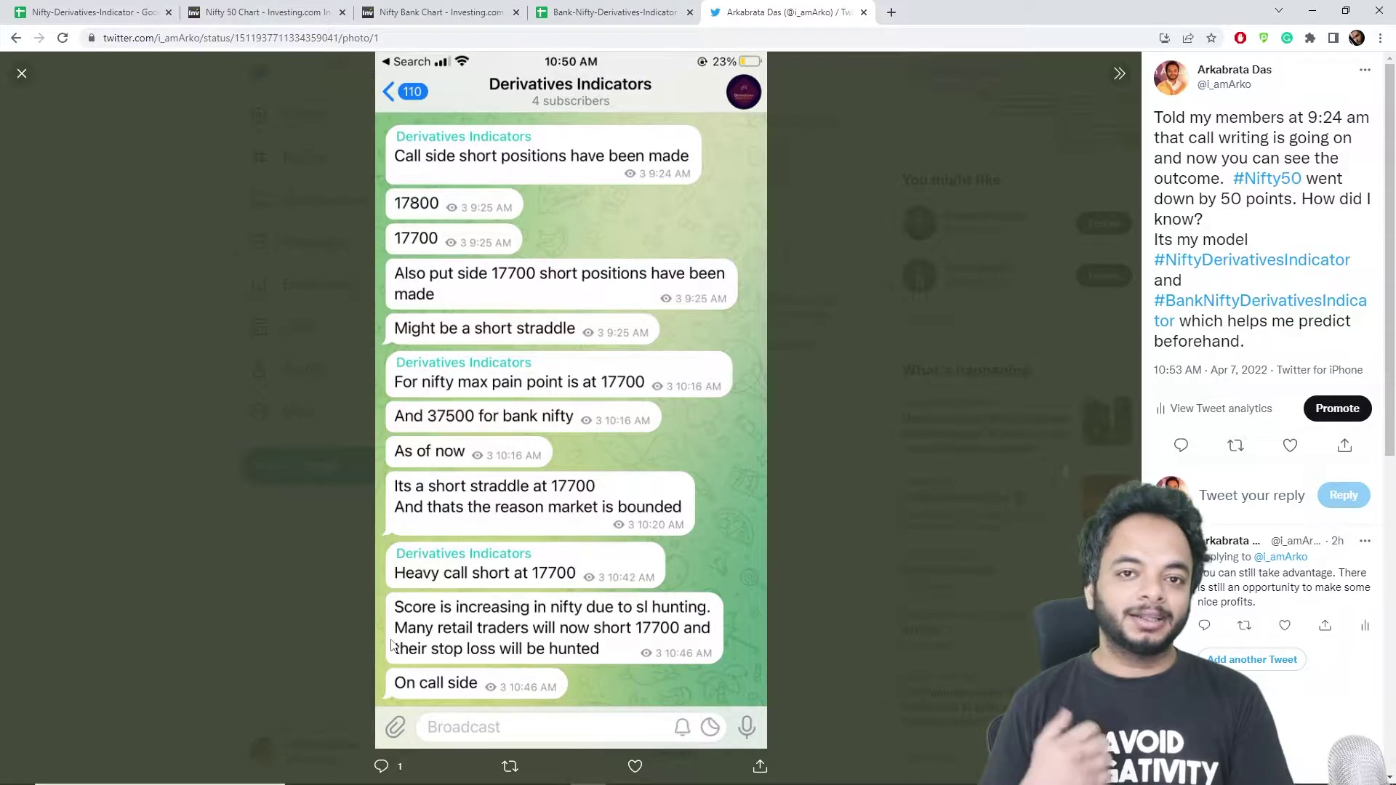
pyautogui.click(149, 336)
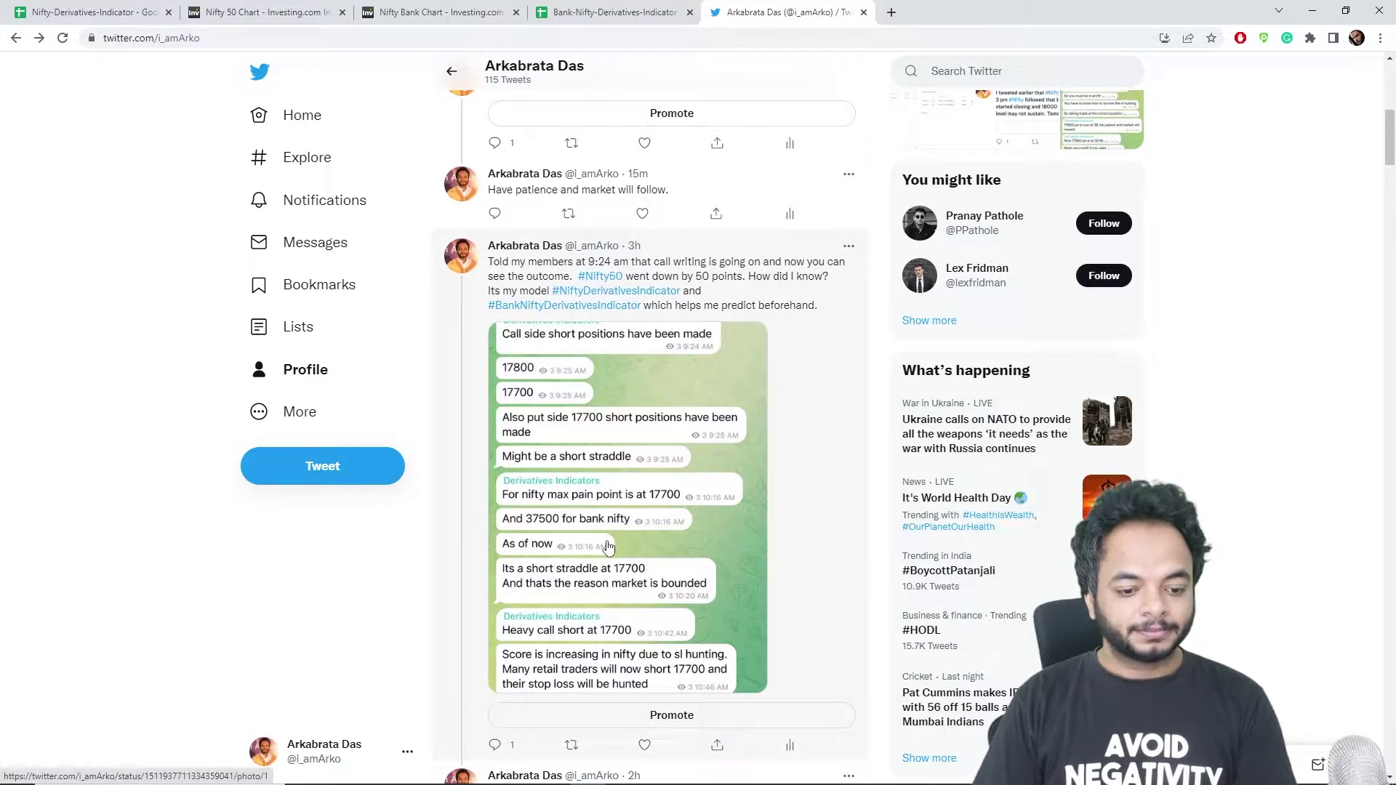
pyautogui.scroll(2, 608, 547)
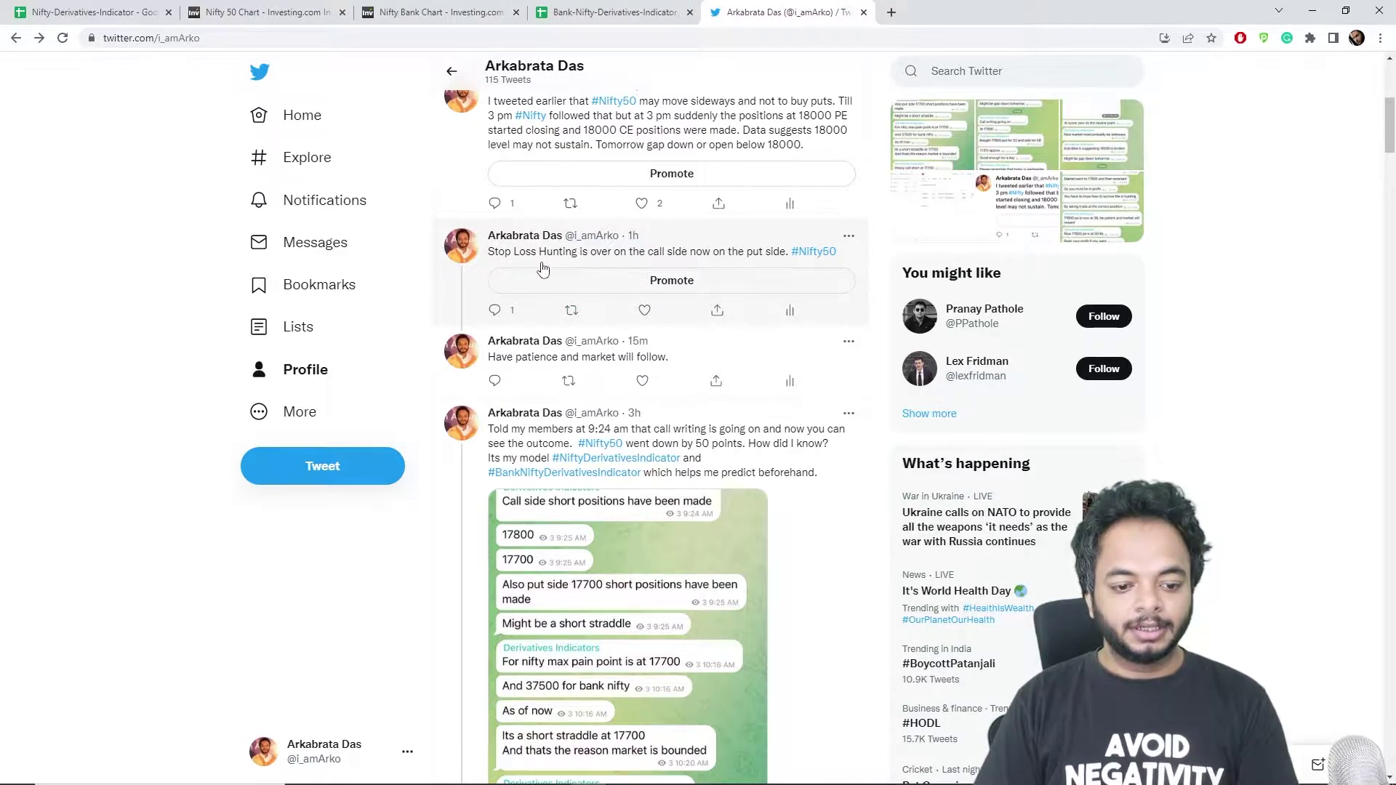
pyautogui.click(682, 241)
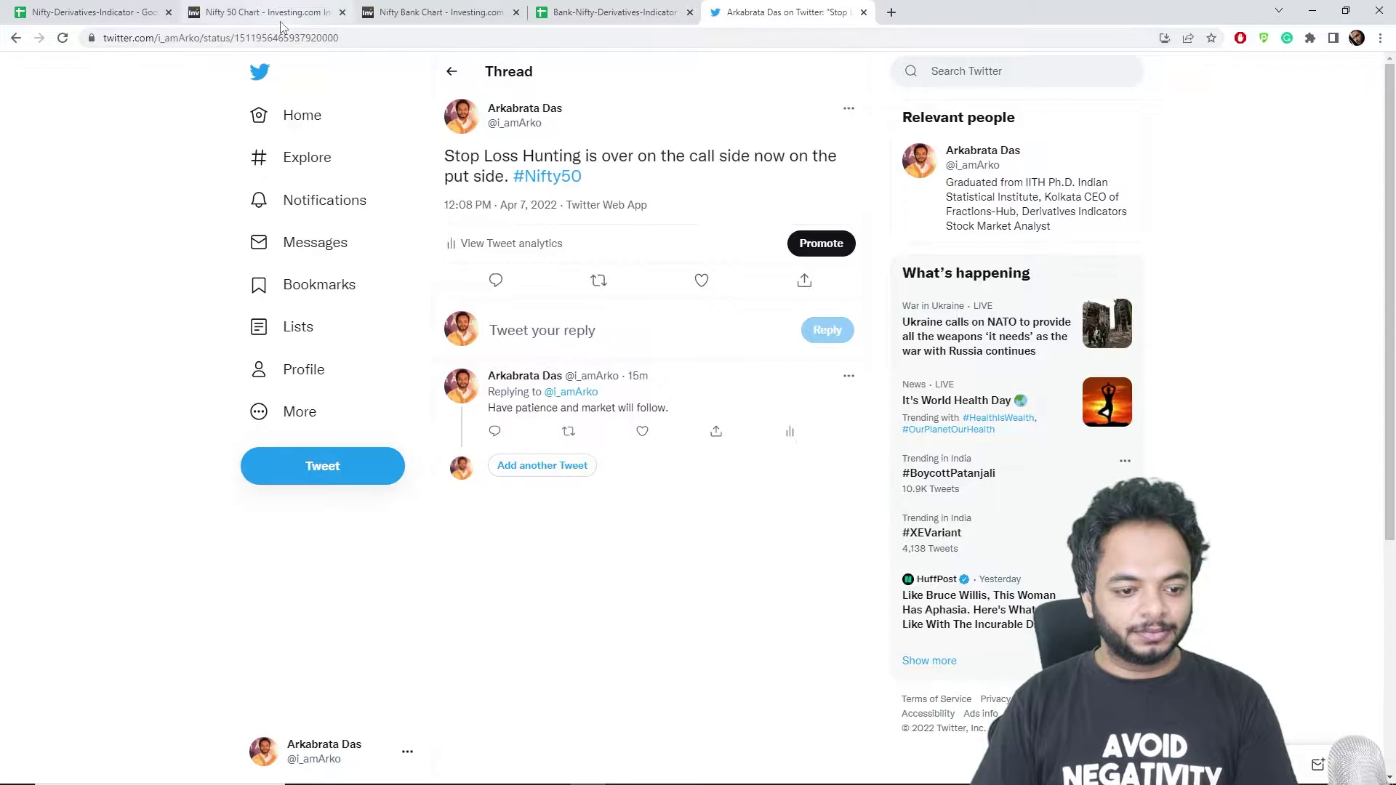
# Search Google for "option chain" in a new tab and open NSE India's Option Chain (Equity Derivatives) page
pyautogui.click(897, 15)
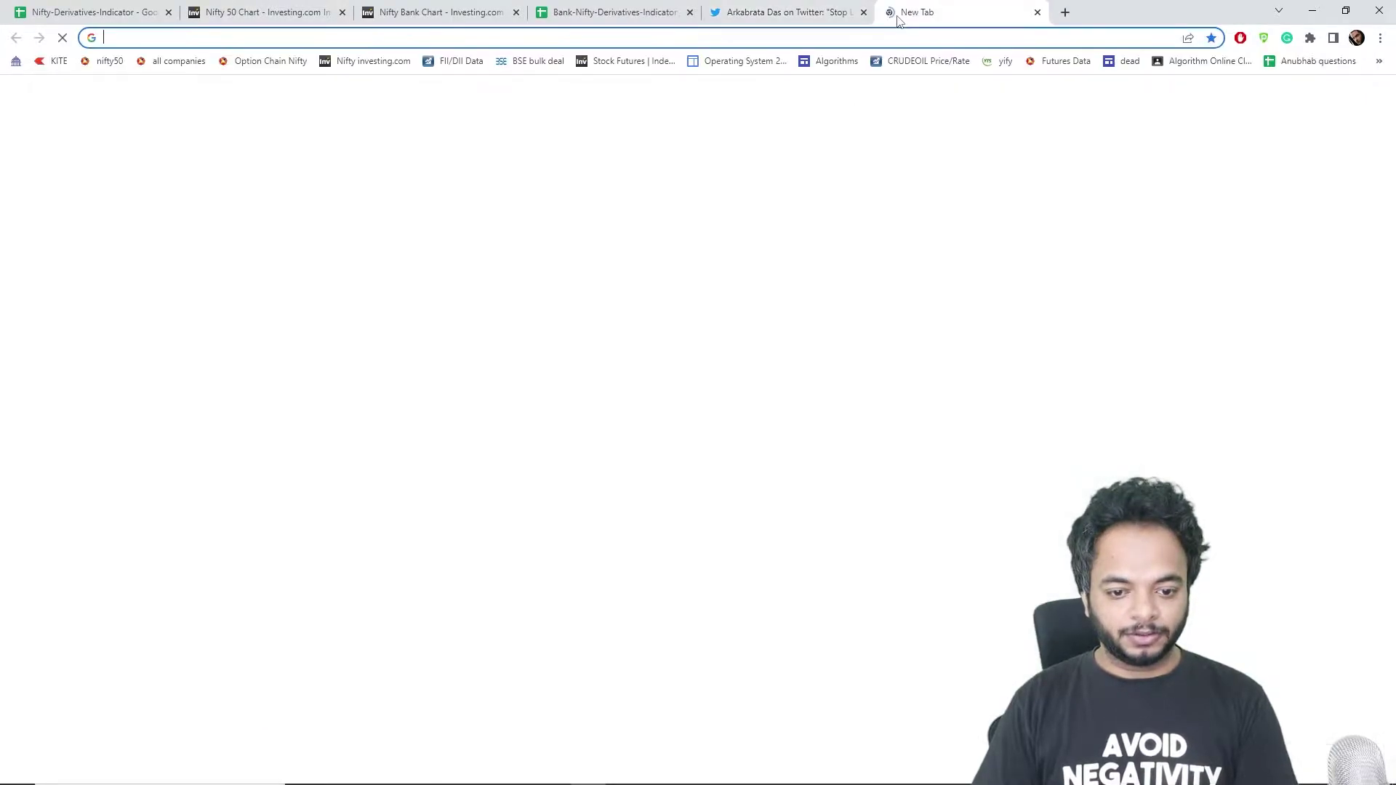
pyautogui.write('option')
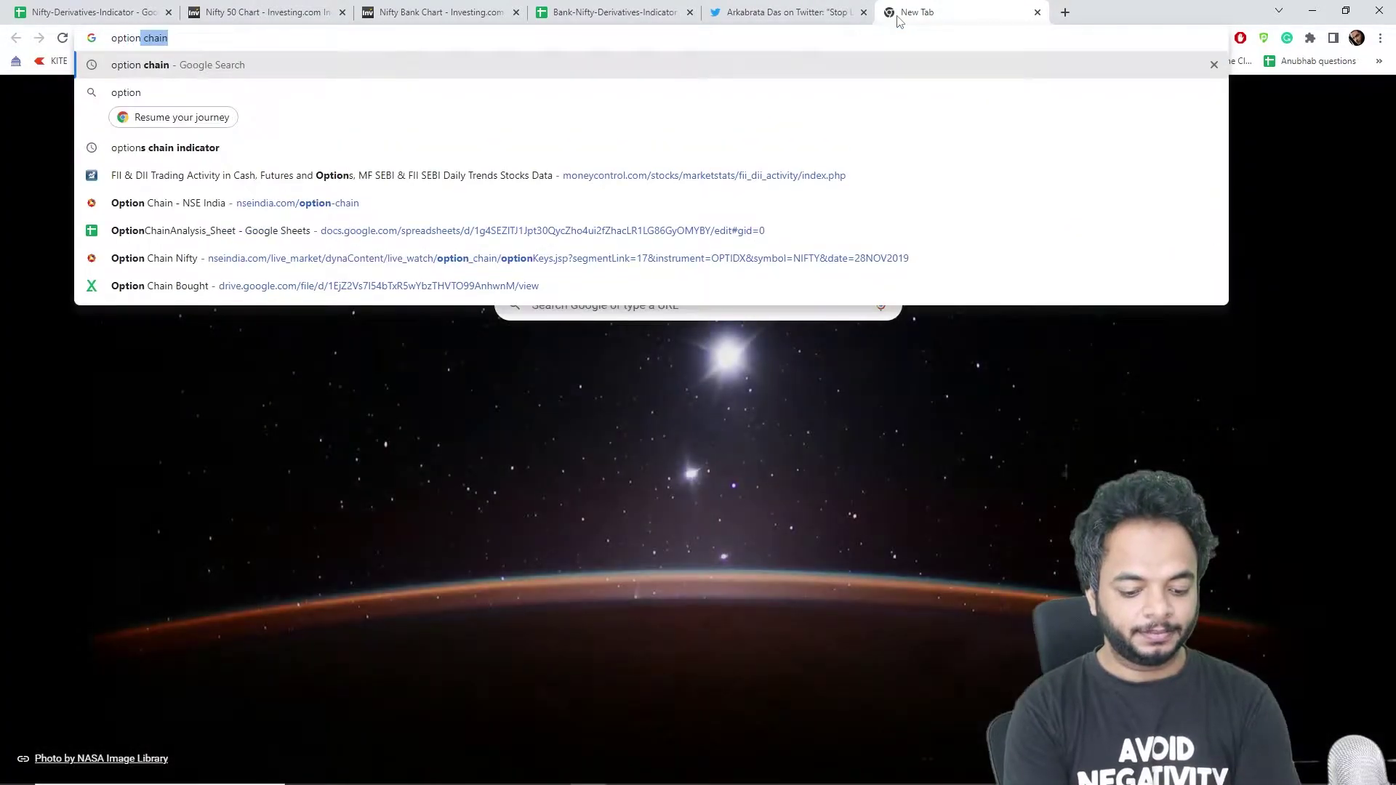
pyautogui.press('Return')
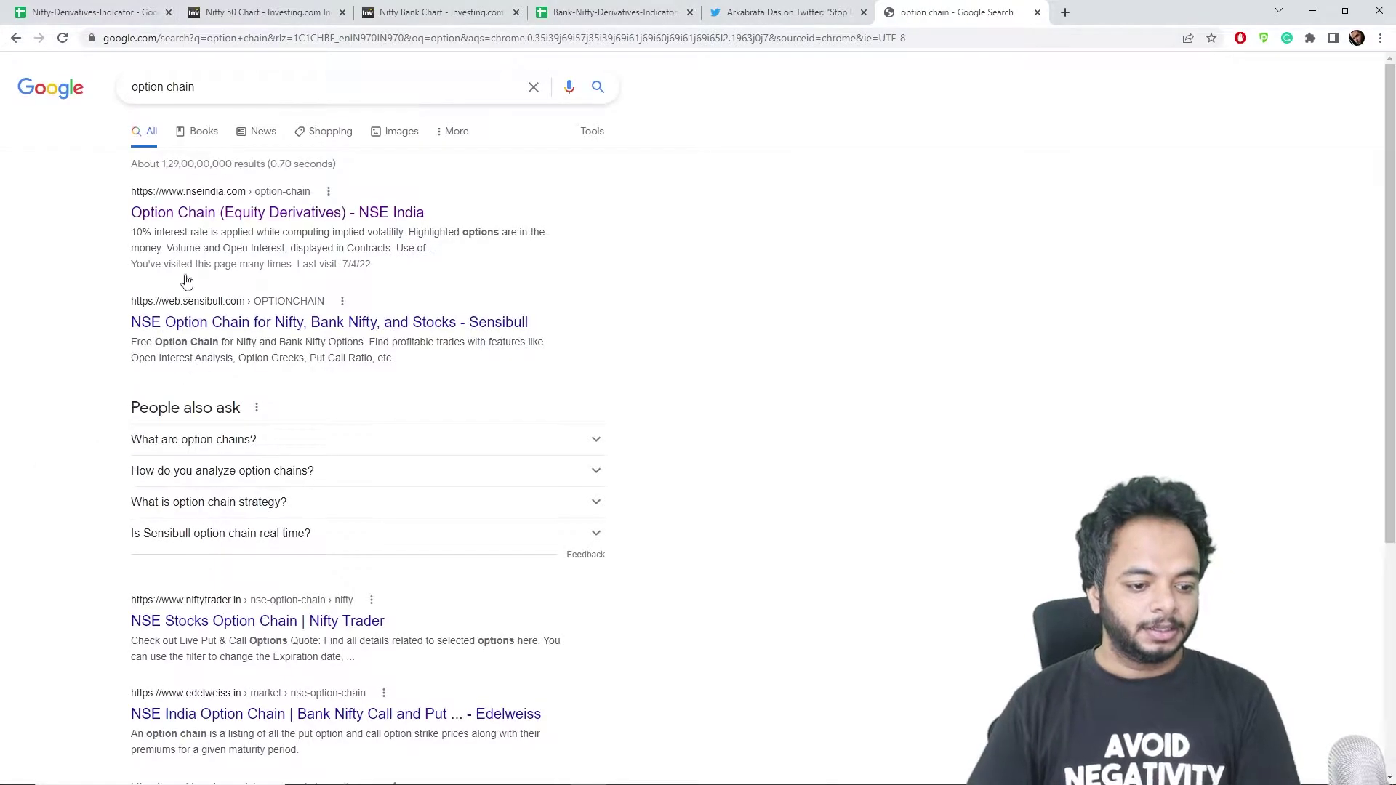
pyautogui.click(258, 213)
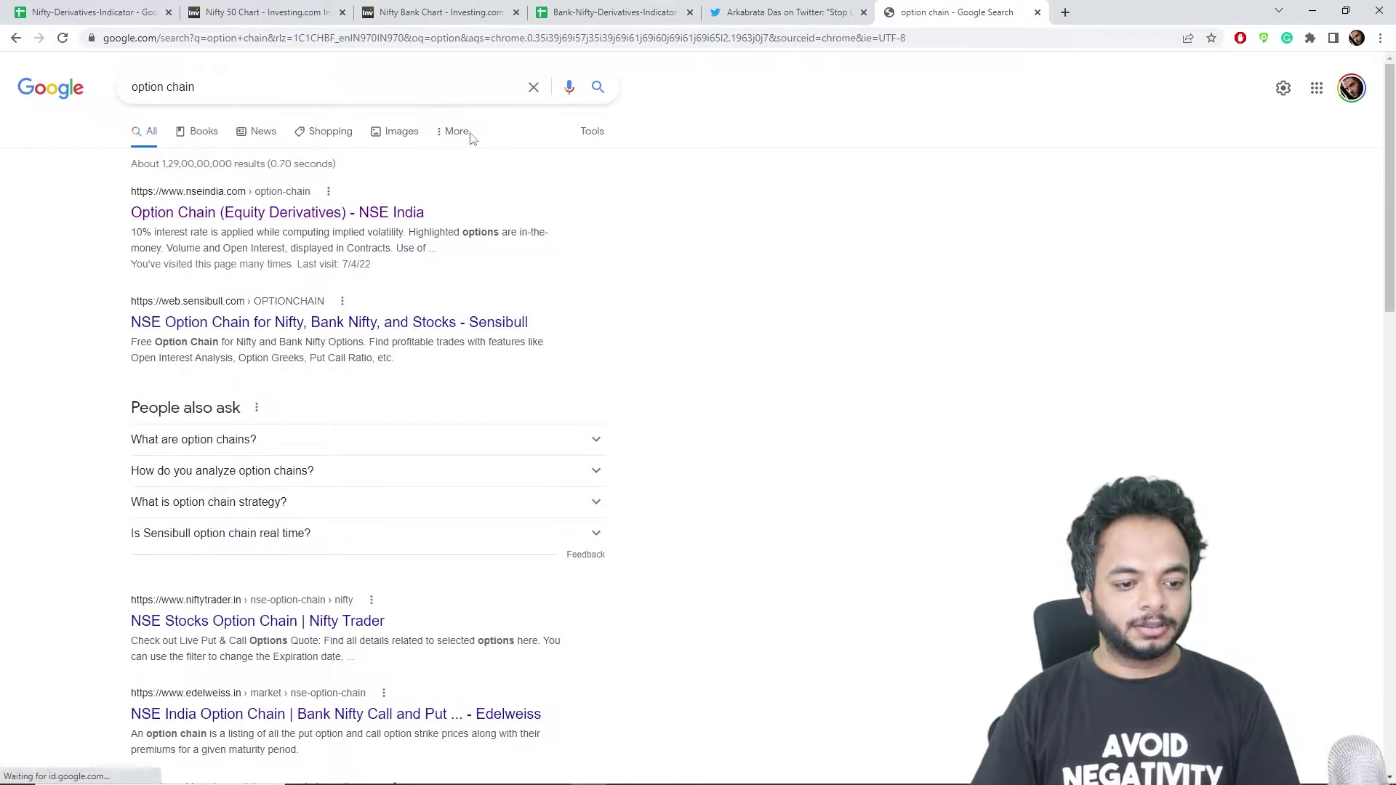
# Return to the Twitter profile and reread the enlarged Telegram screenshot about the 17700 short straddle
pyautogui.click(773, 10)
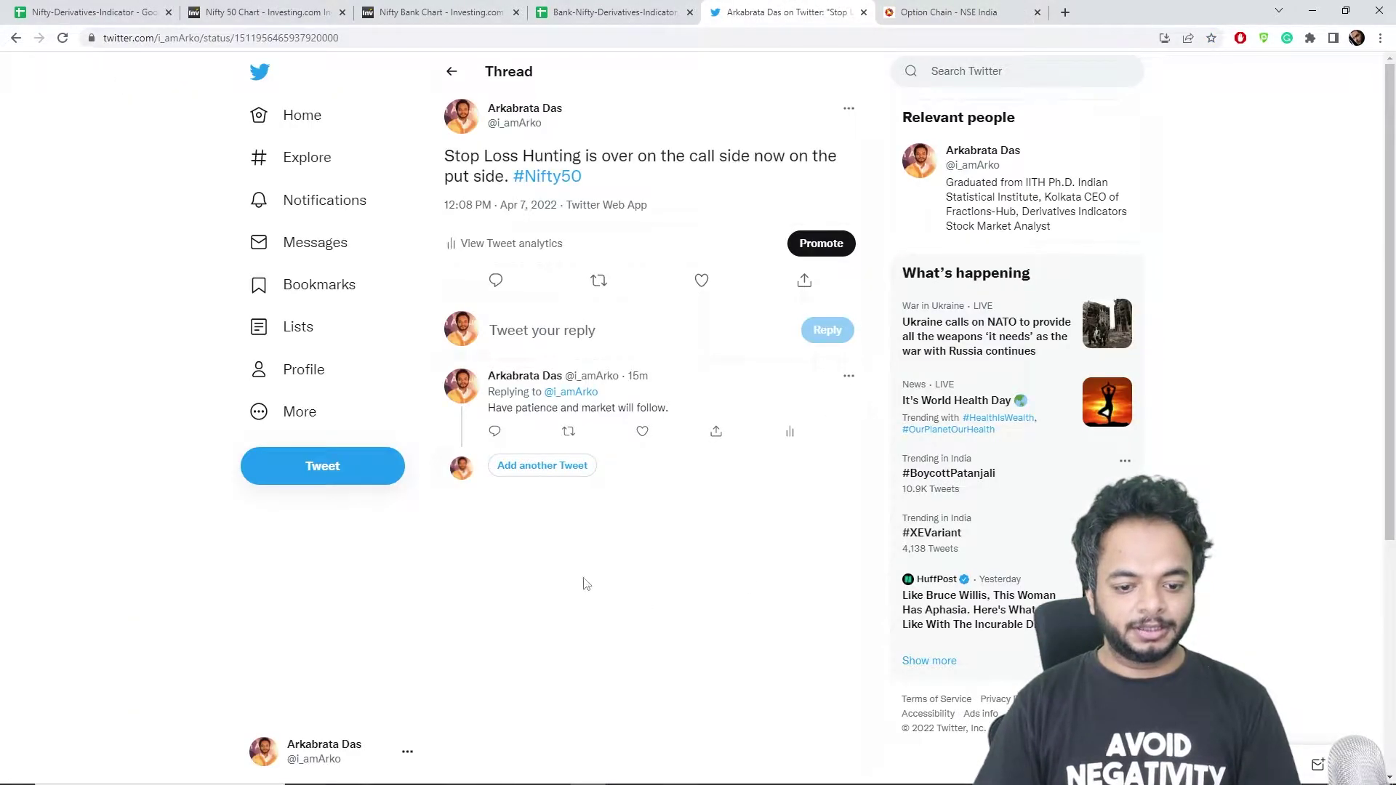
pyautogui.hotkey('alt', 'Left')
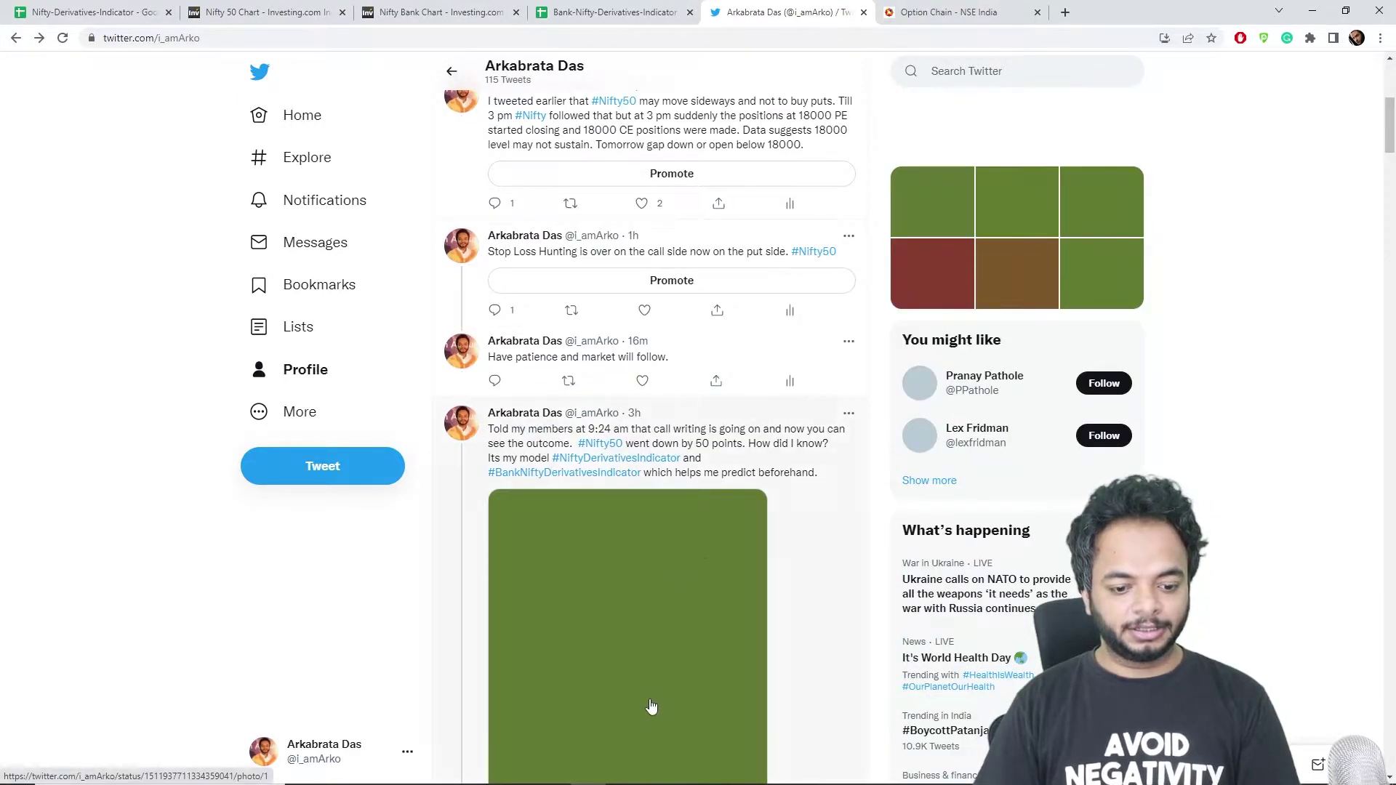
pyautogui.click(615, 677)
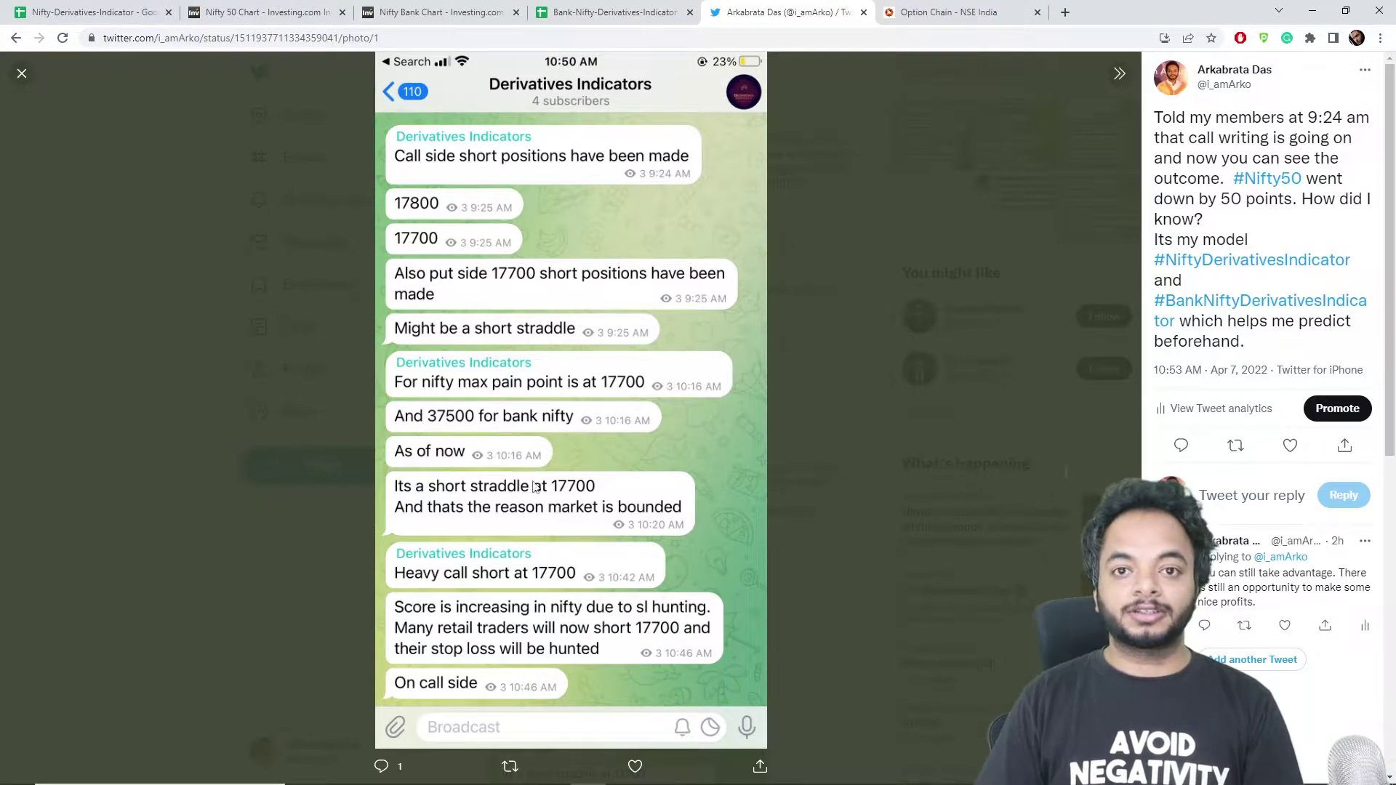
pyautogui.click(37, 339)
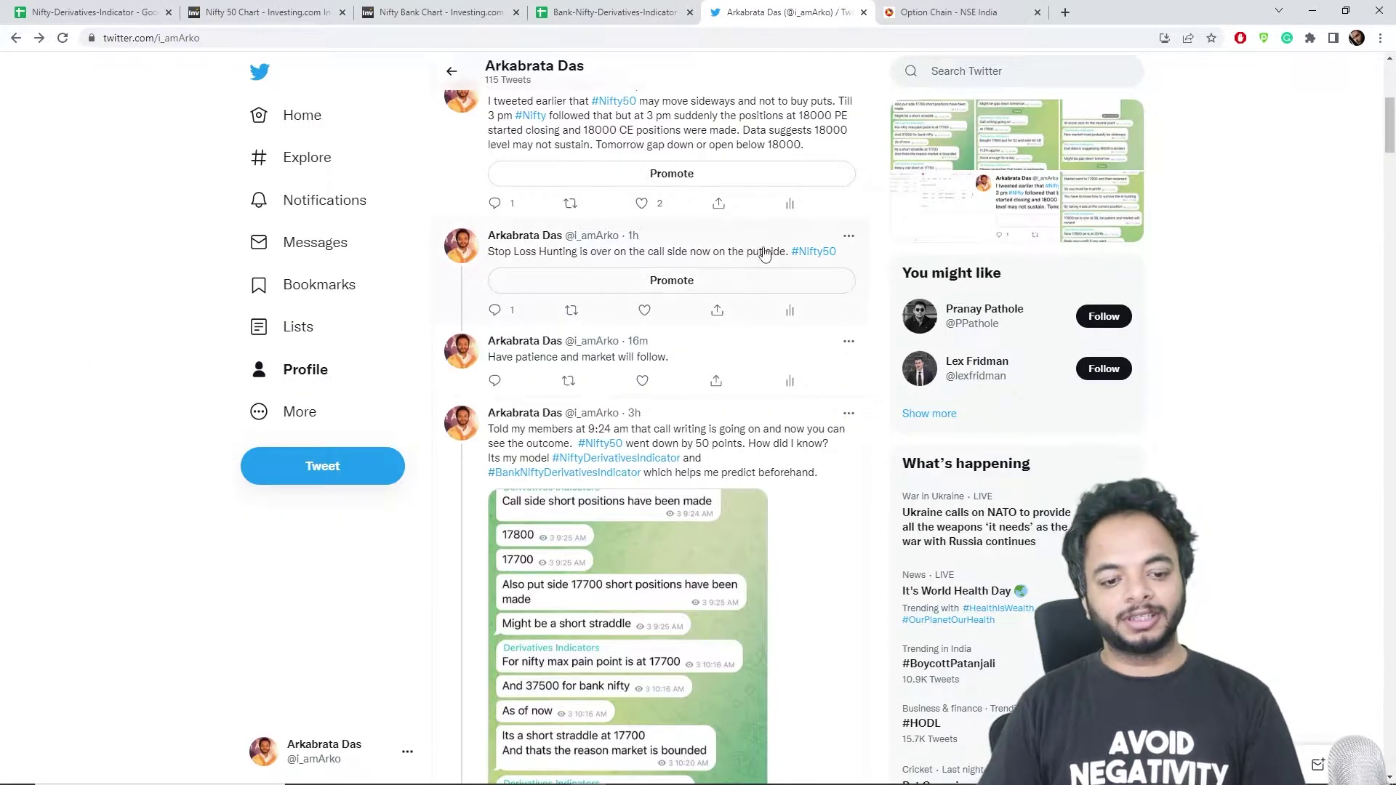
# Compare the NIFTY option chain around the 17,700 strike with the 15-minute Nifty 50 and Nifty Bank charts
pyautogui.click(949, 13)
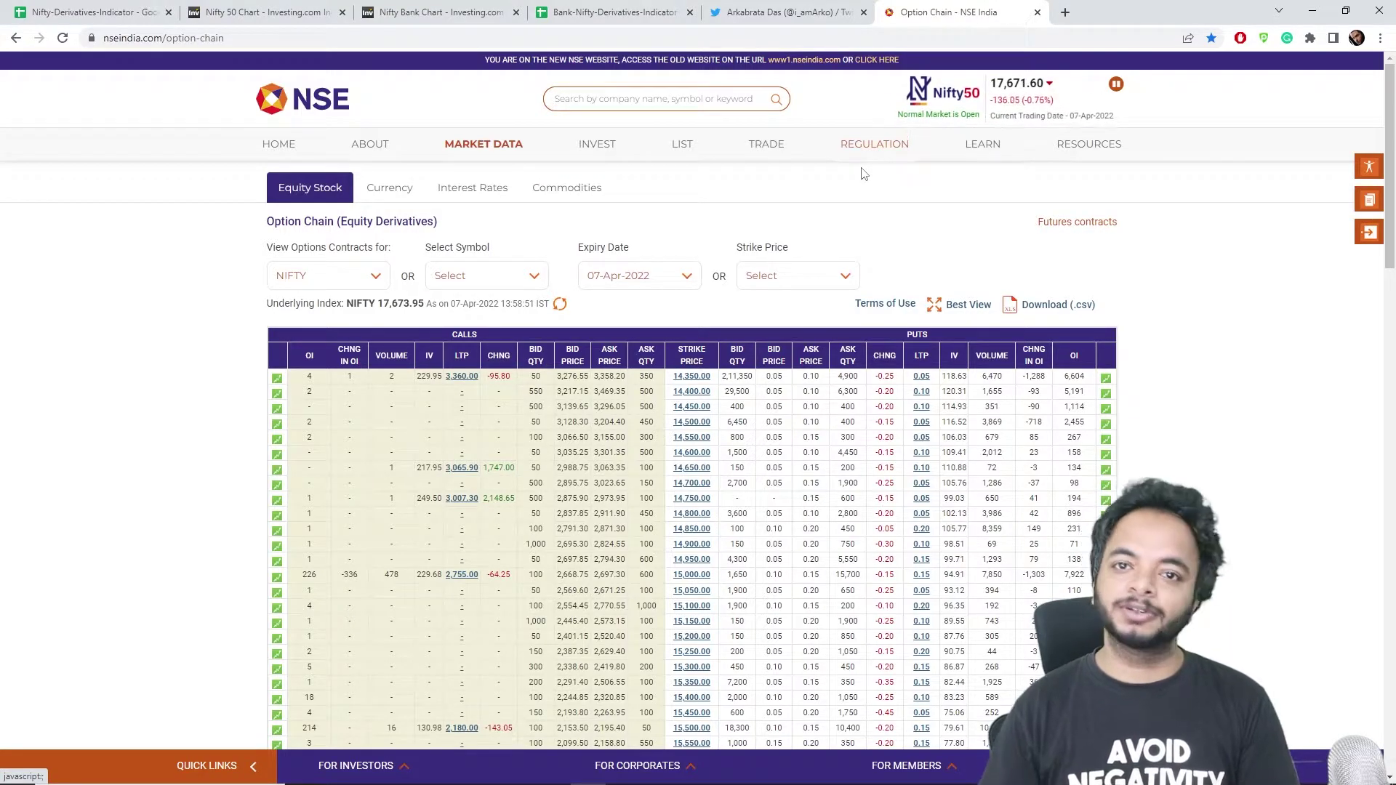
pyautogui.scroll(-14, 661, 226)
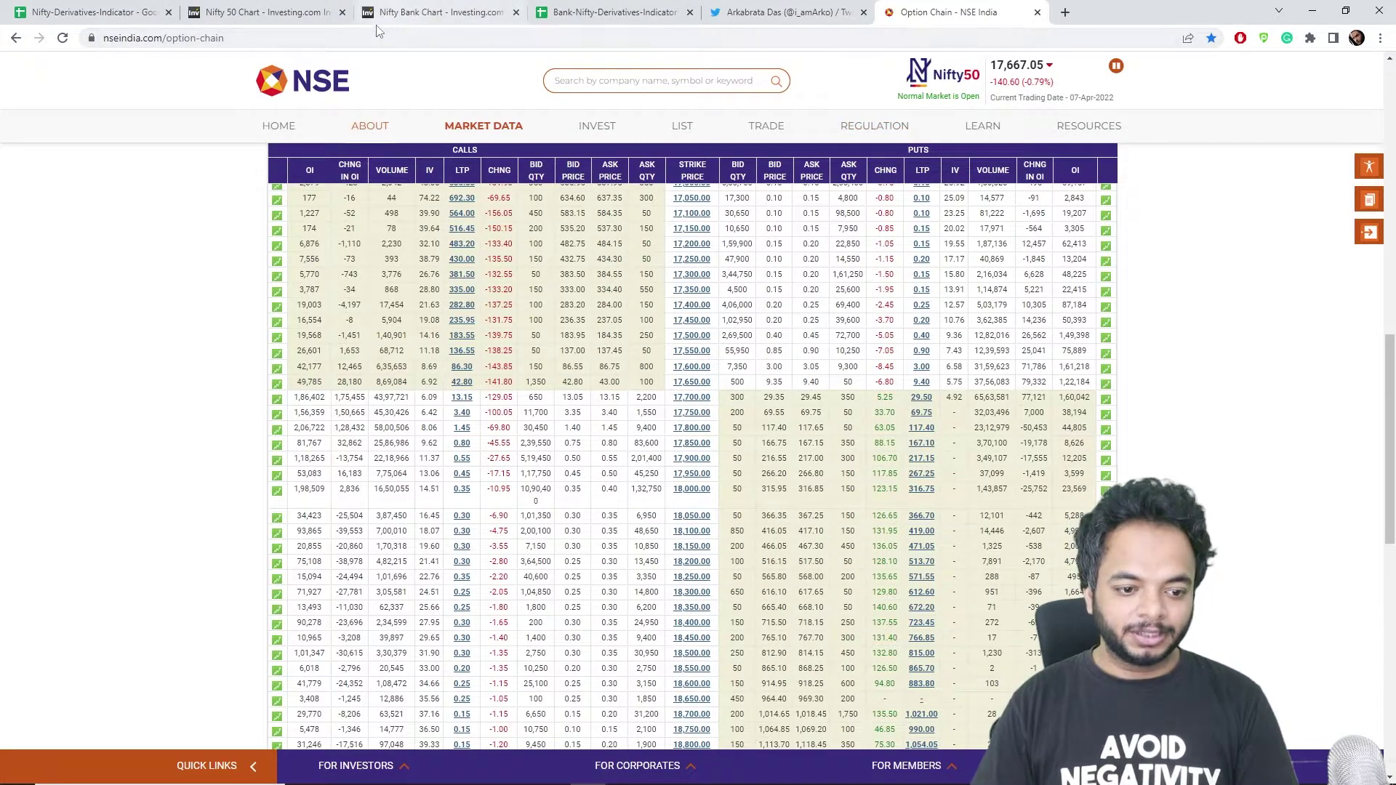
pyautogui.click(284, 13)
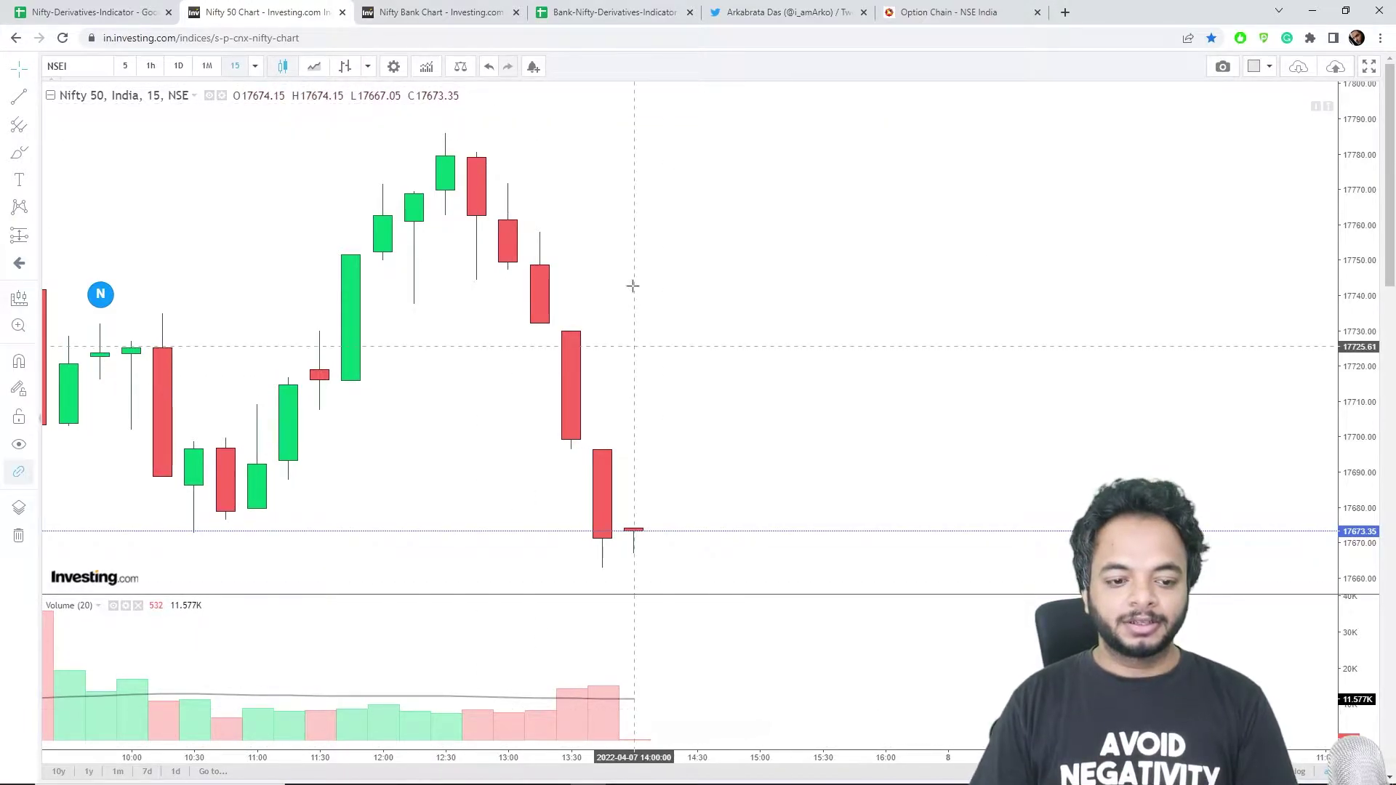
pyautogui.click(456, 23)
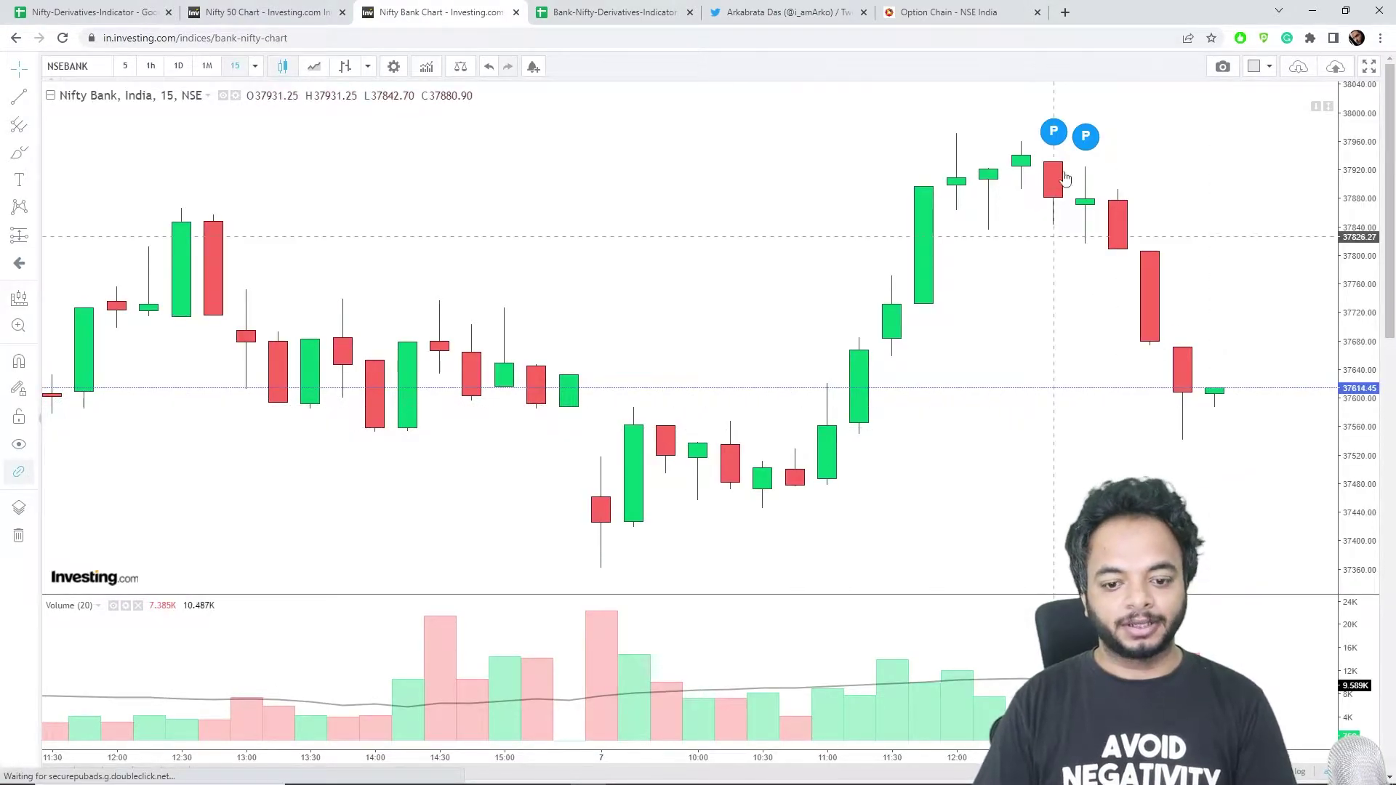
pyautogui.moveTo(1056, 149)
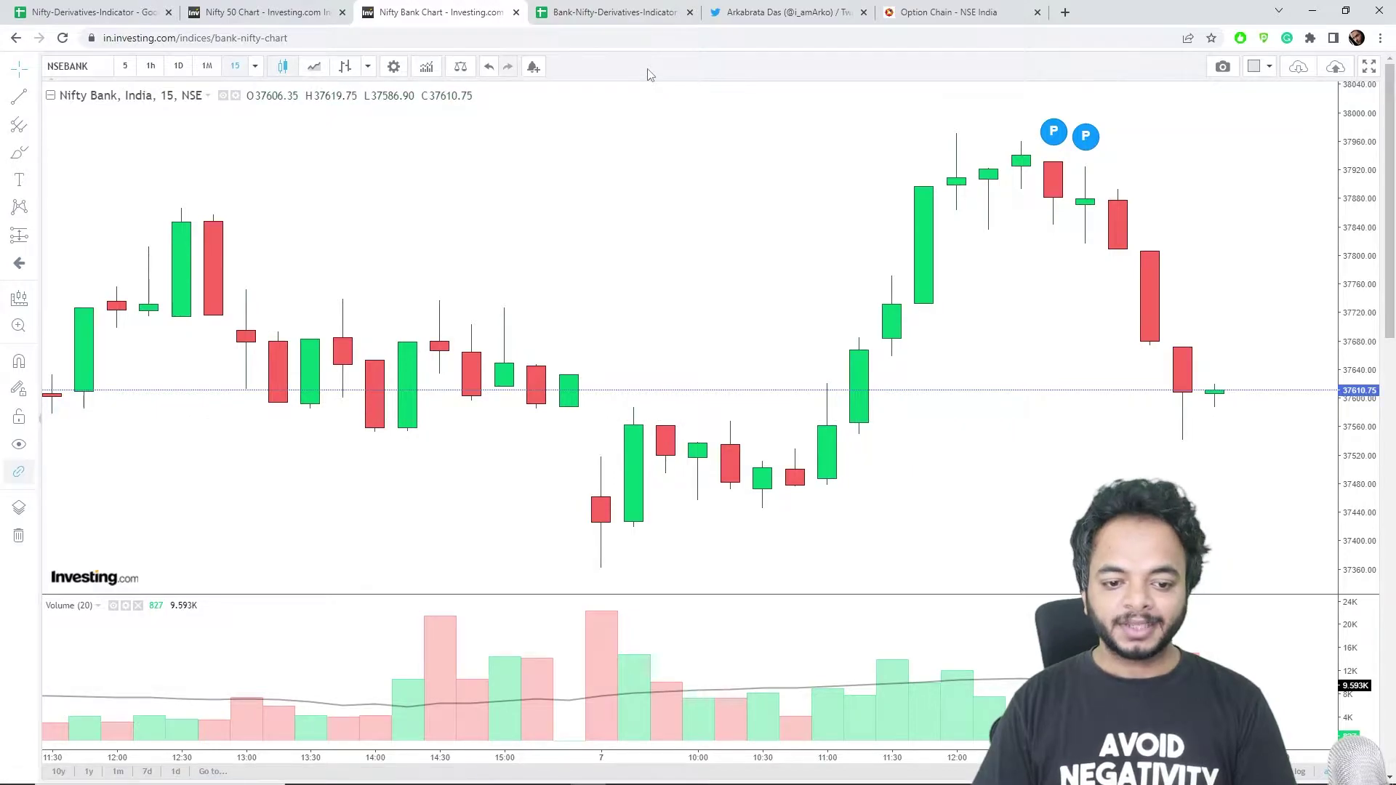
# Go back to Twitter and open the Stop Loss Hunting tweet's thread to check when it was posted
pyautogui.click(793, 13)
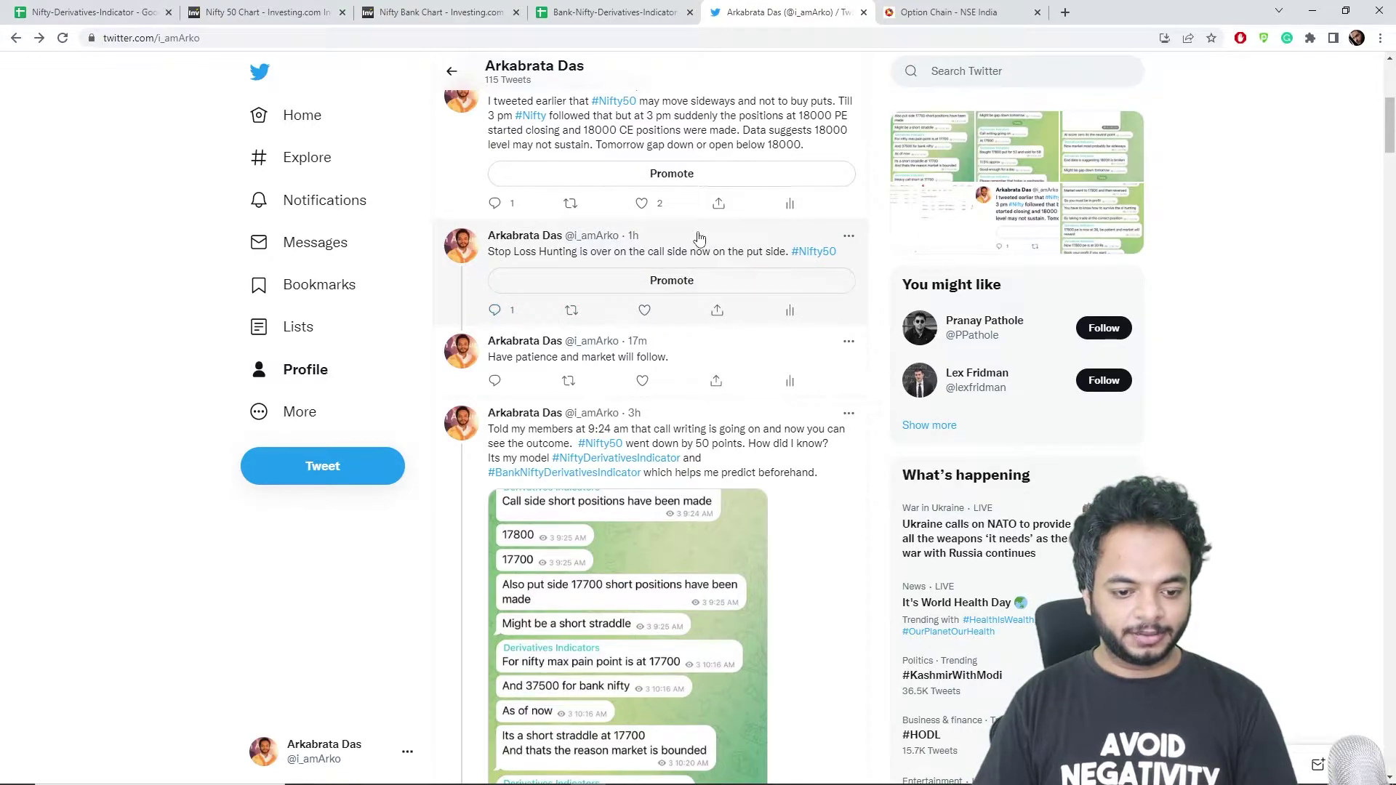
pyautogui.click(958, 9)
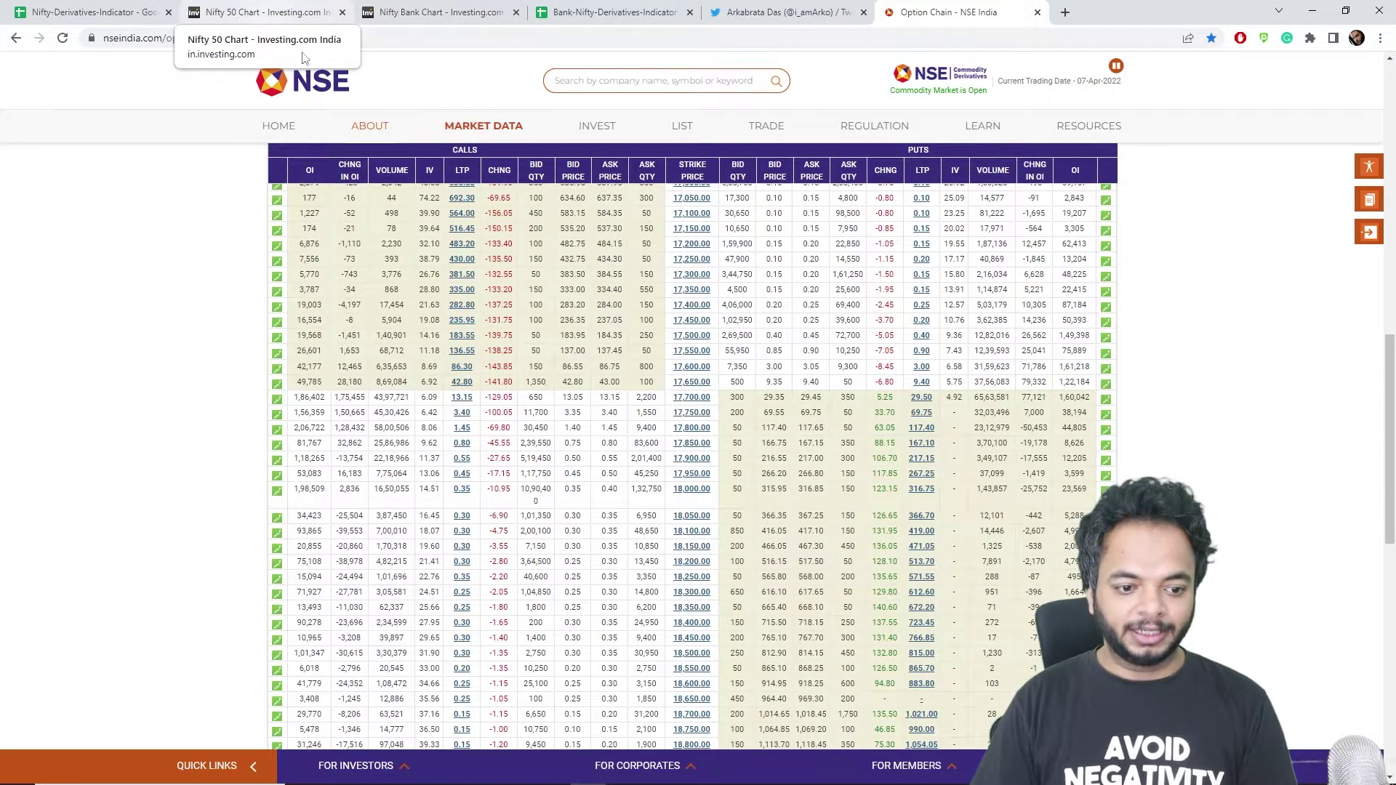
pyautogui.click(773, 18)
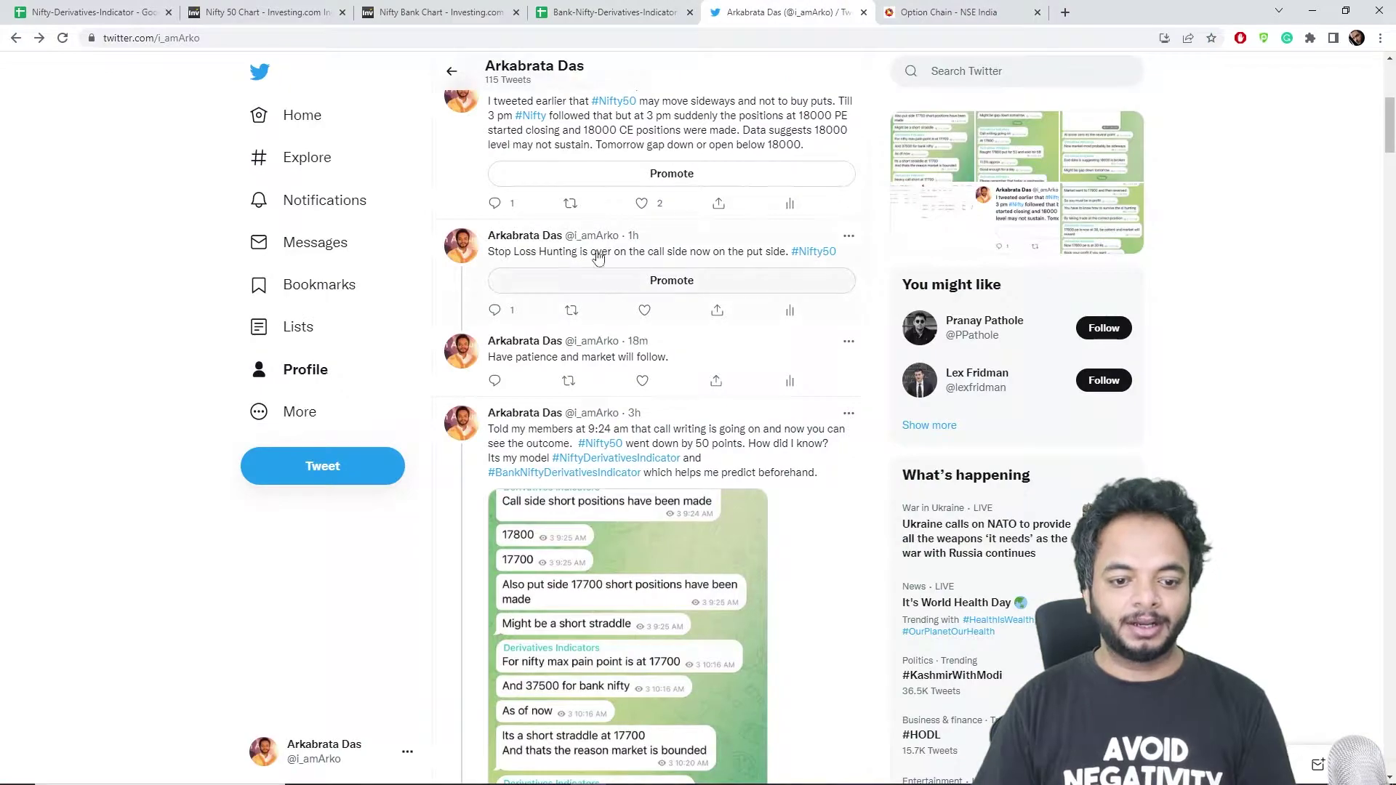
pyautogui.click(470, 288)
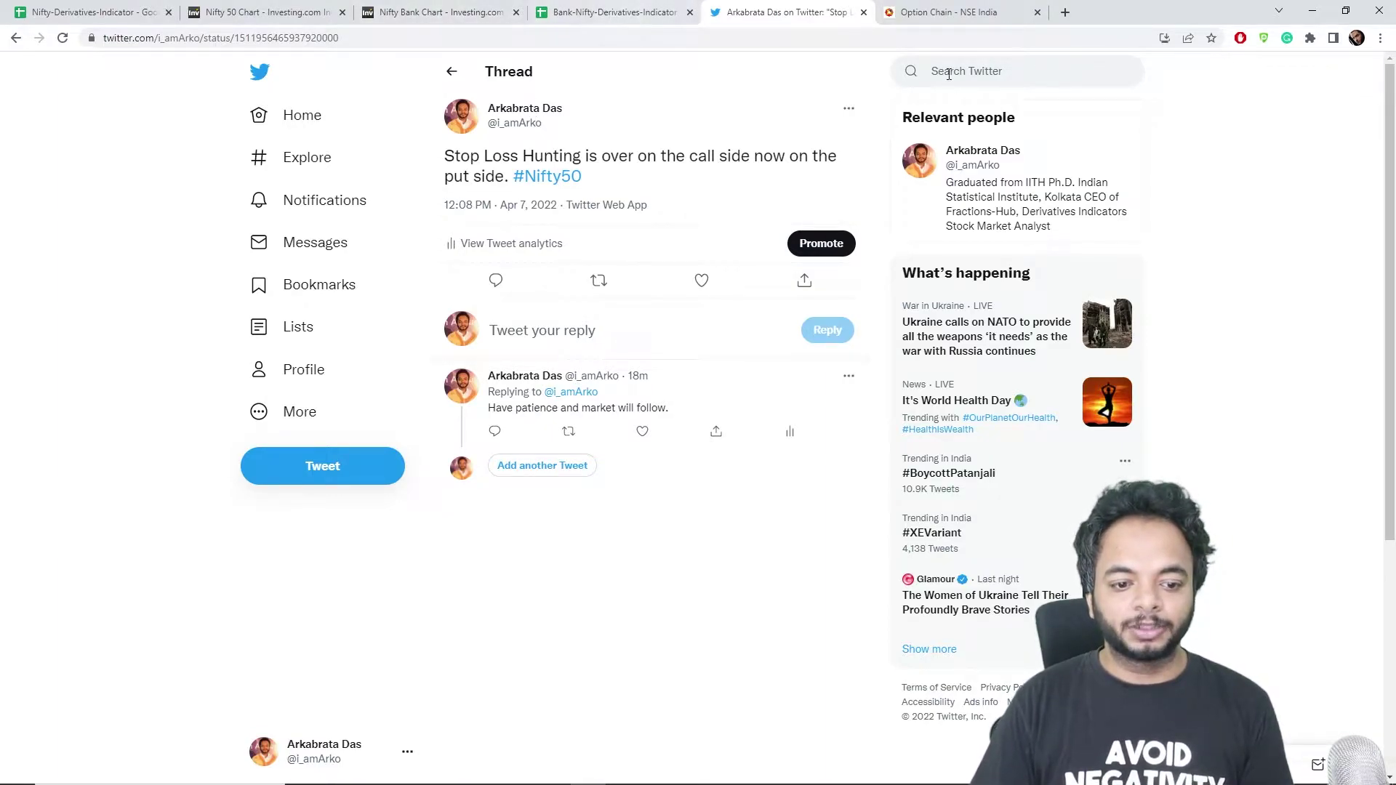
# Refresh the NIFTY option chain data and bring the strikes around 17,700 into view
pyautogui.click(945, 13)
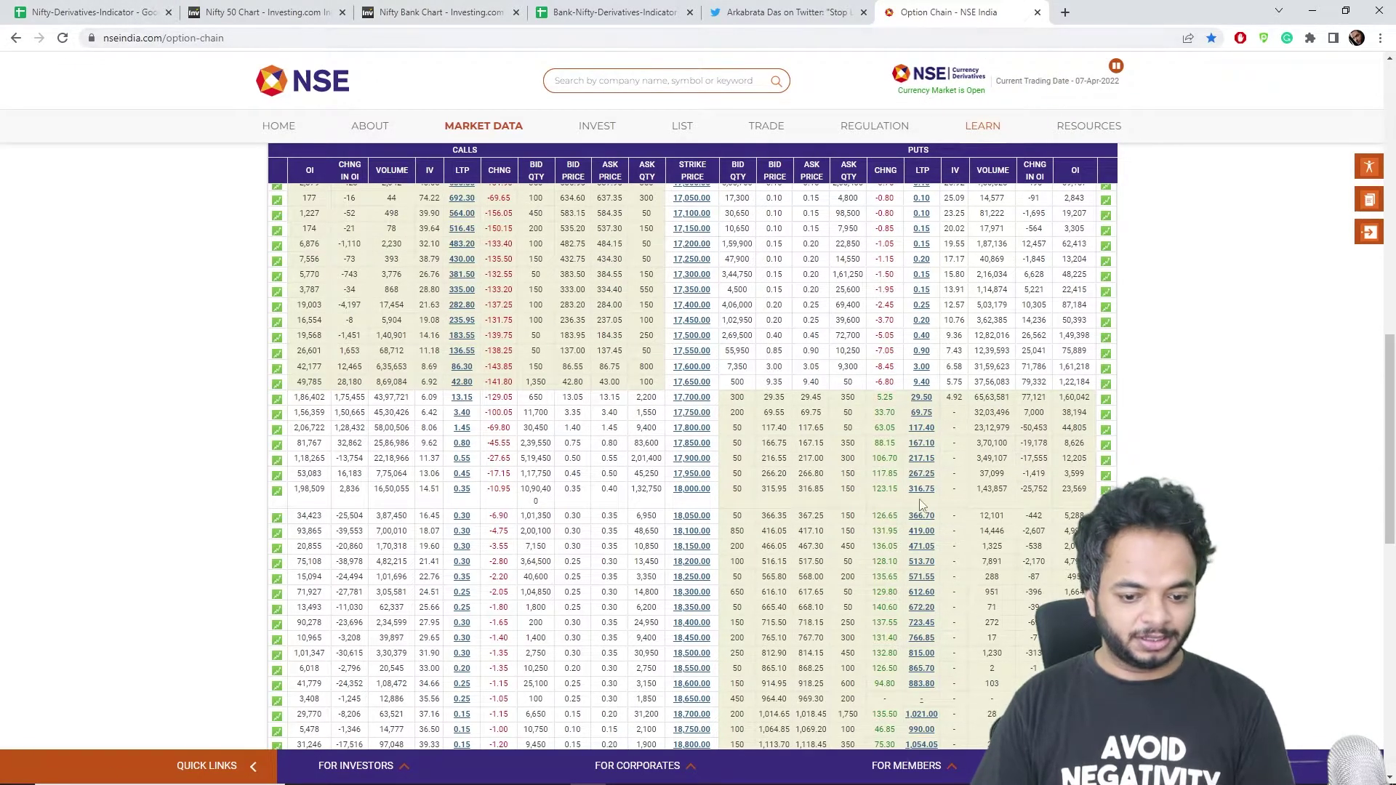
pyautogui.scroll(14, 240, 305)
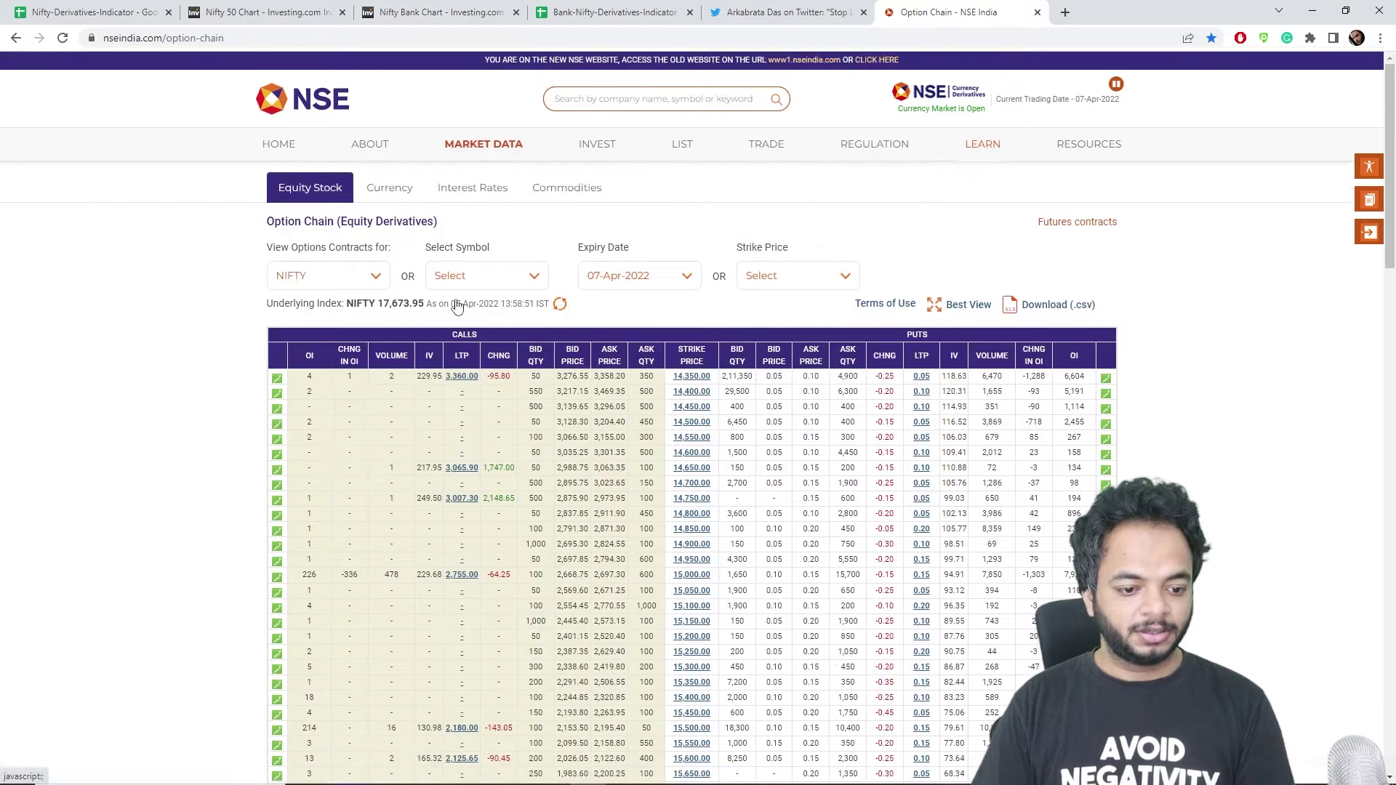
pyautogui.click(560, 304)
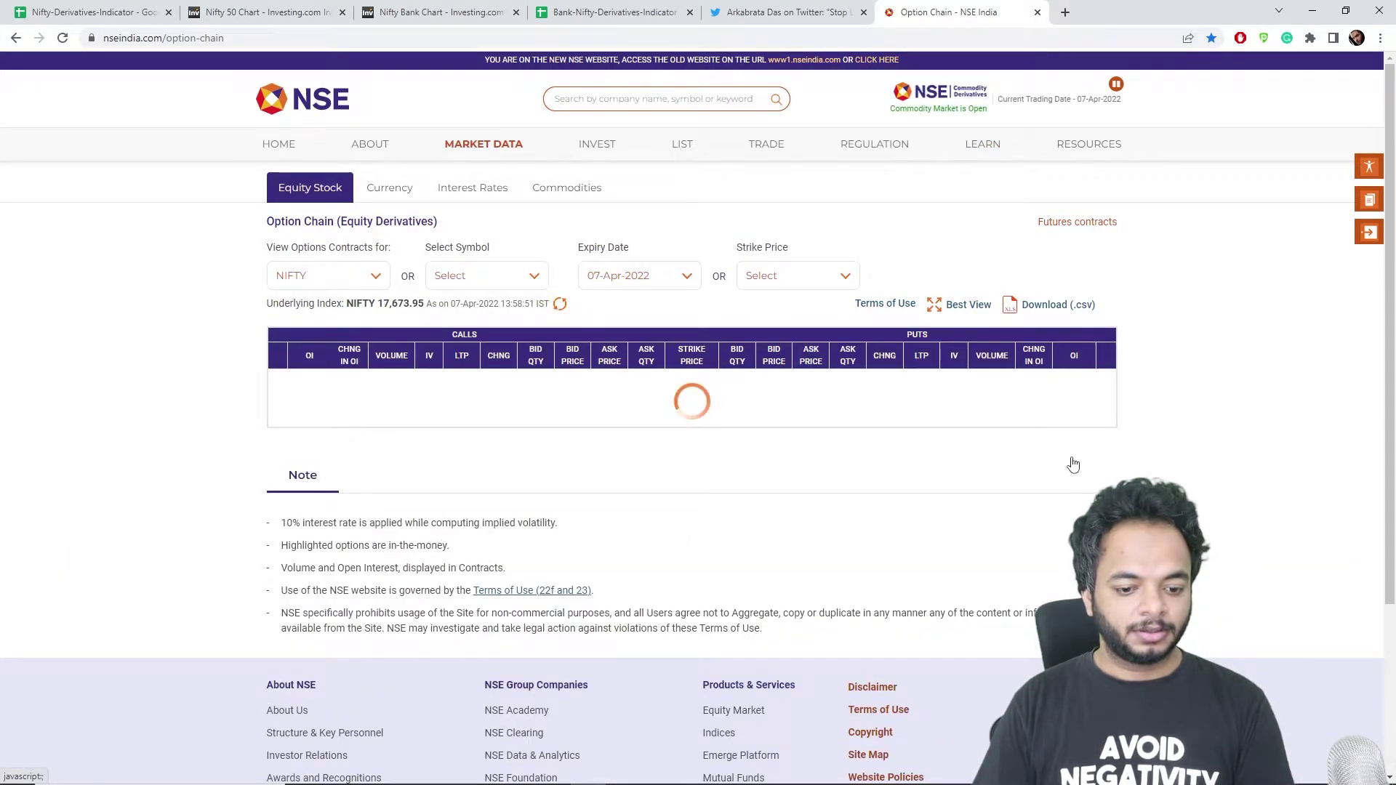
pyautogui.scroll(-2, 1075, 463)
pyautogui.scroll(-11, 1075, 463)
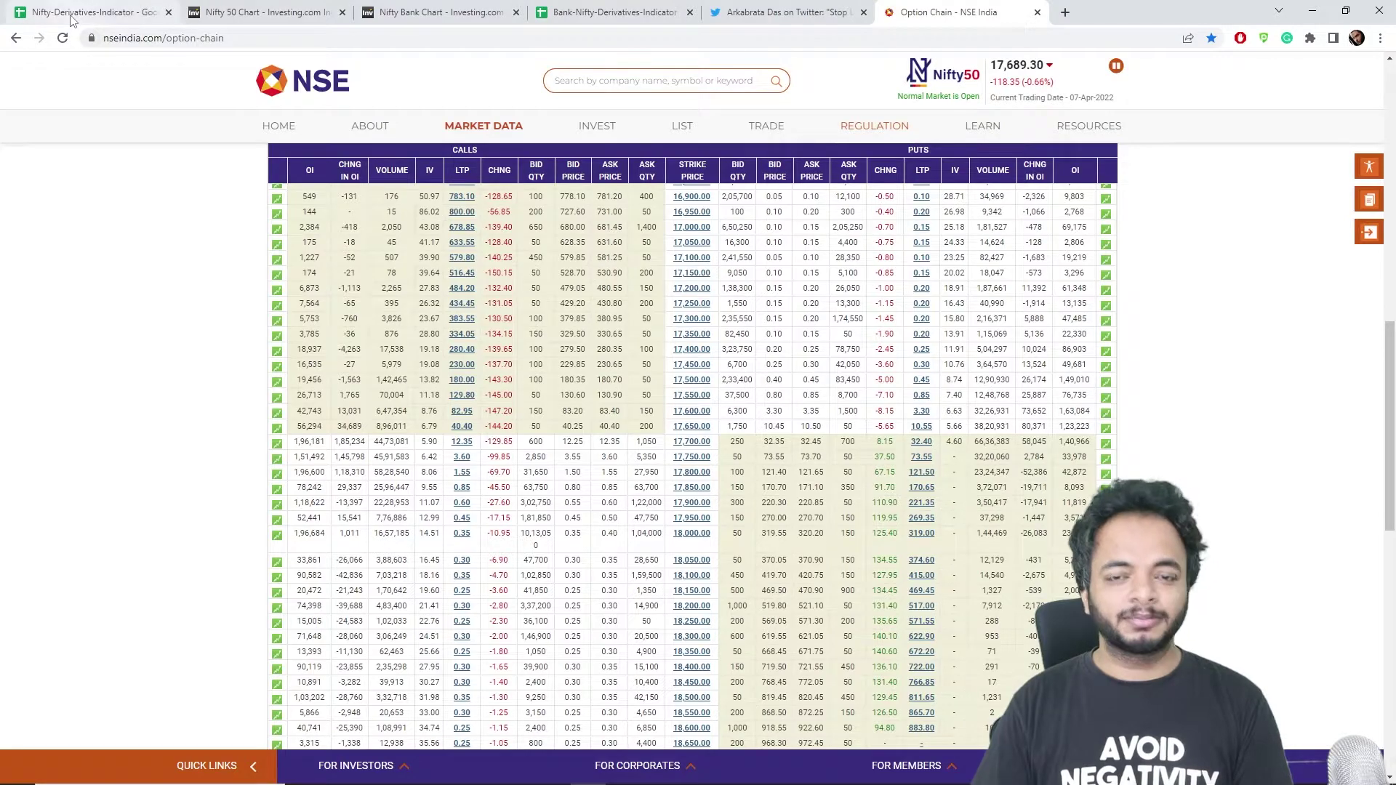
# Examine the morning candles of 7 April on the 15-minute Nifty 50 chart alongside the Nifty-Derivatives-Indicator sheet
pyautogui.click(283, 23)
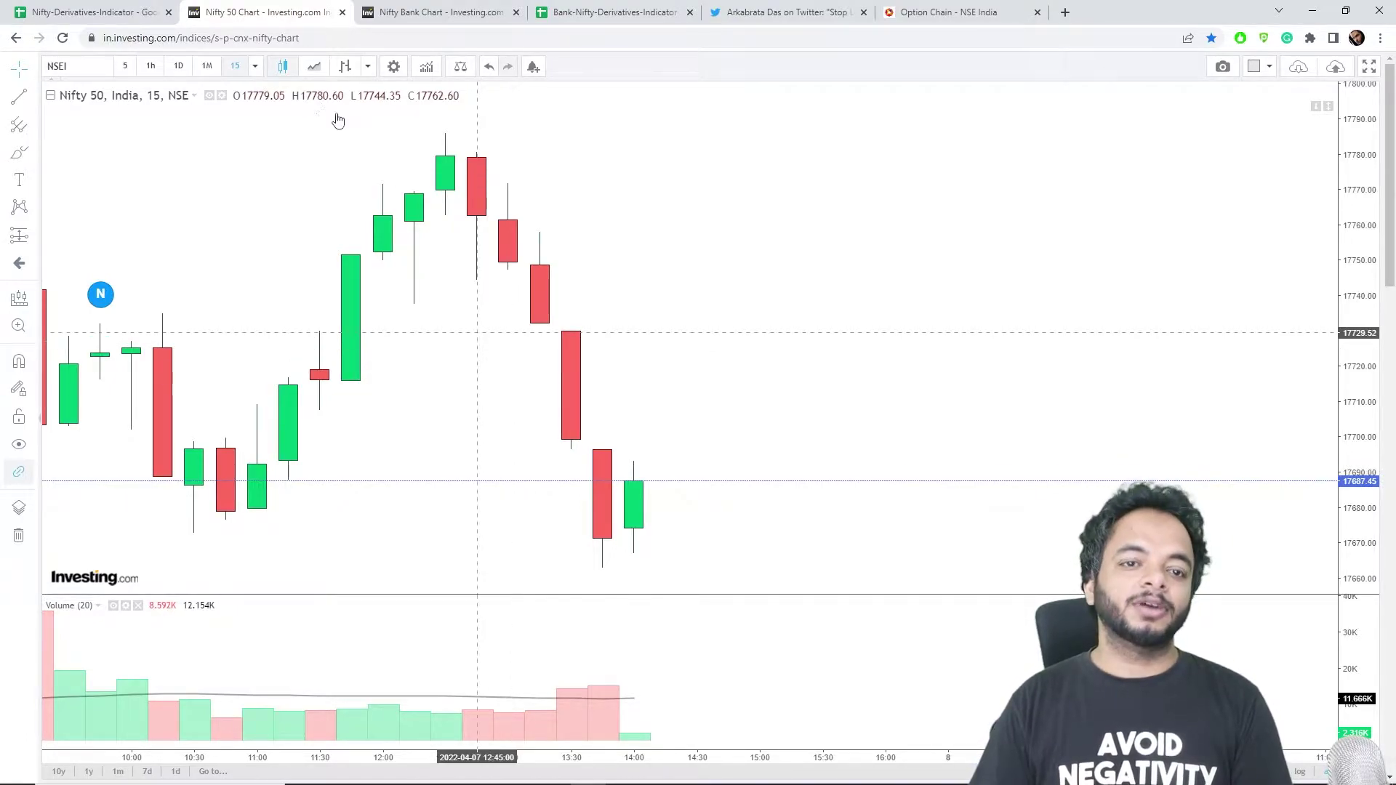
pyautogui.click(100, 12)
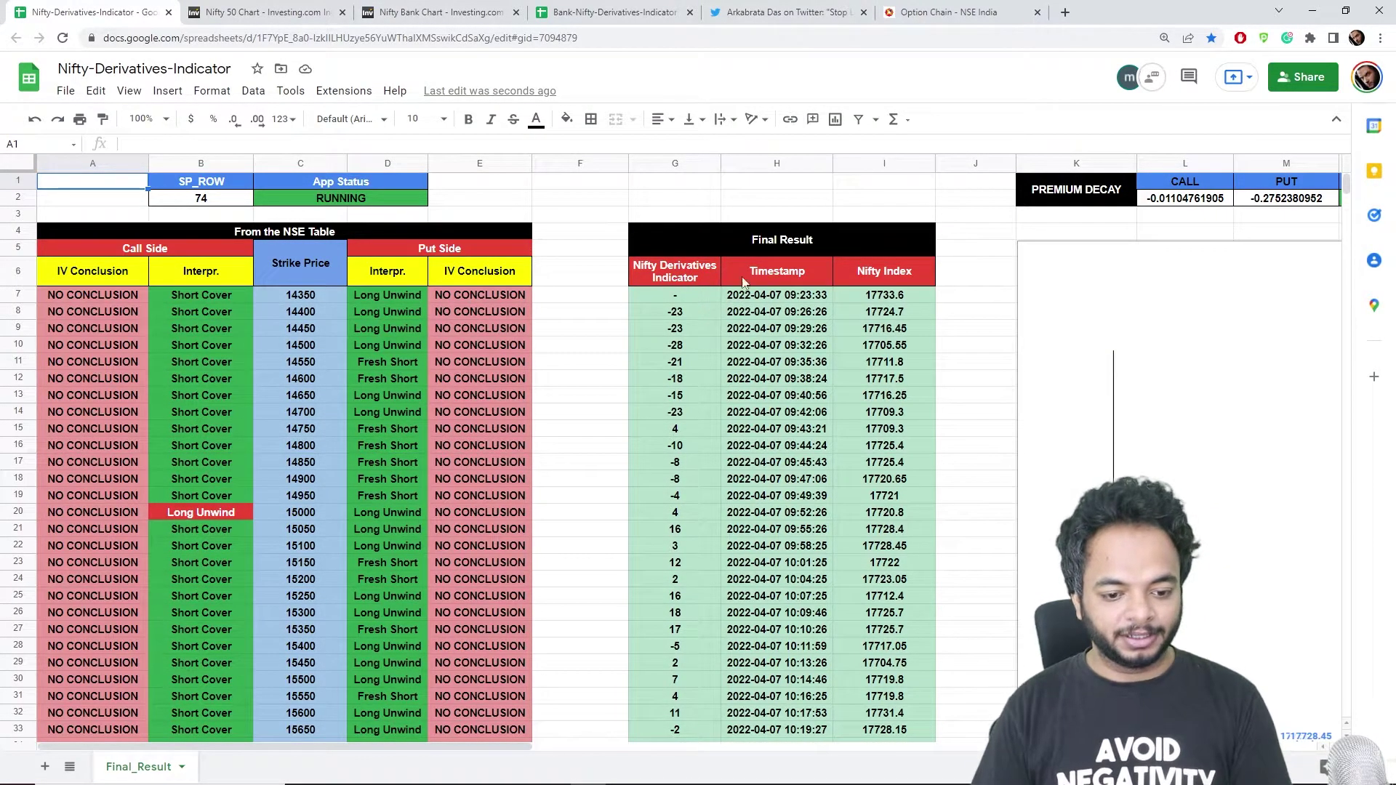
pyautogui.click(262, 12)
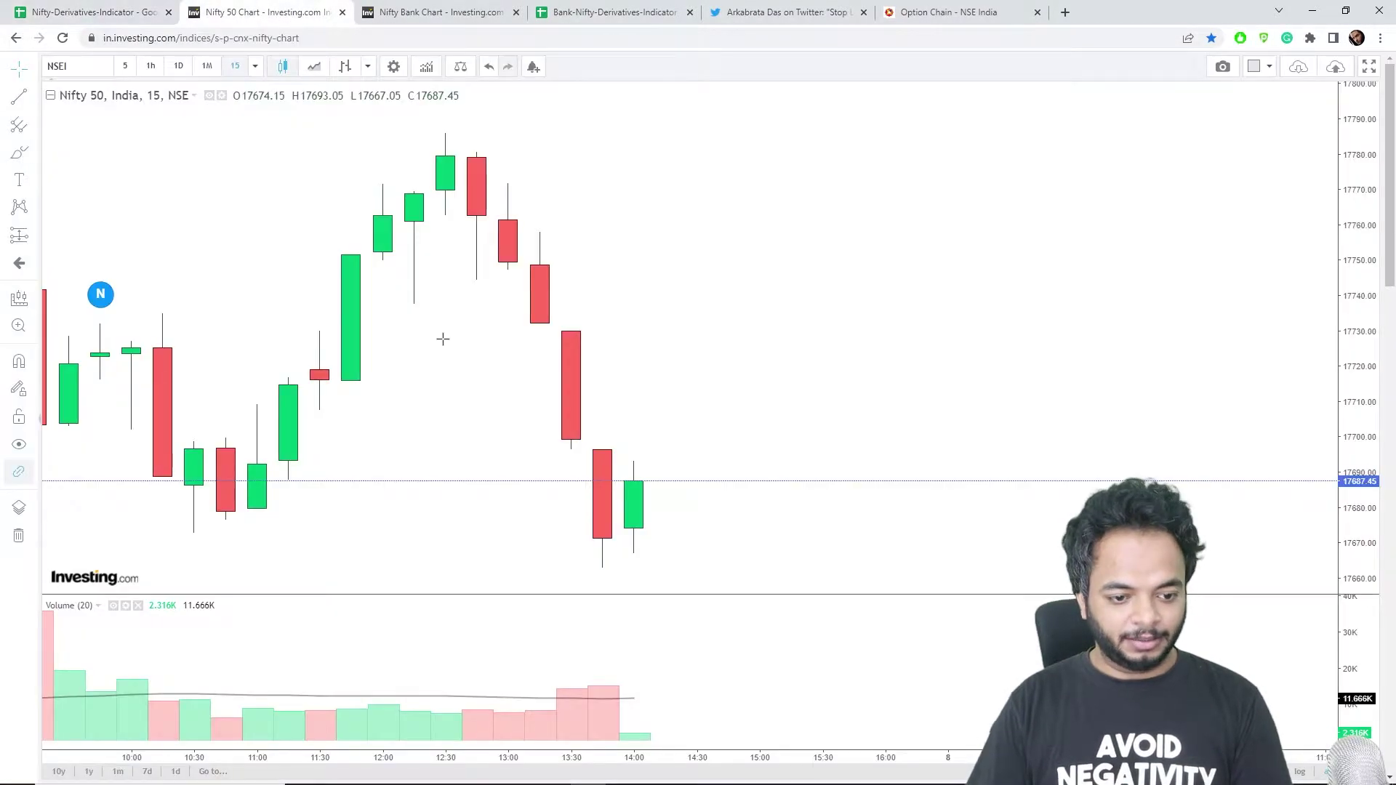
pyautogui.hscroll(-5, 442, 333)
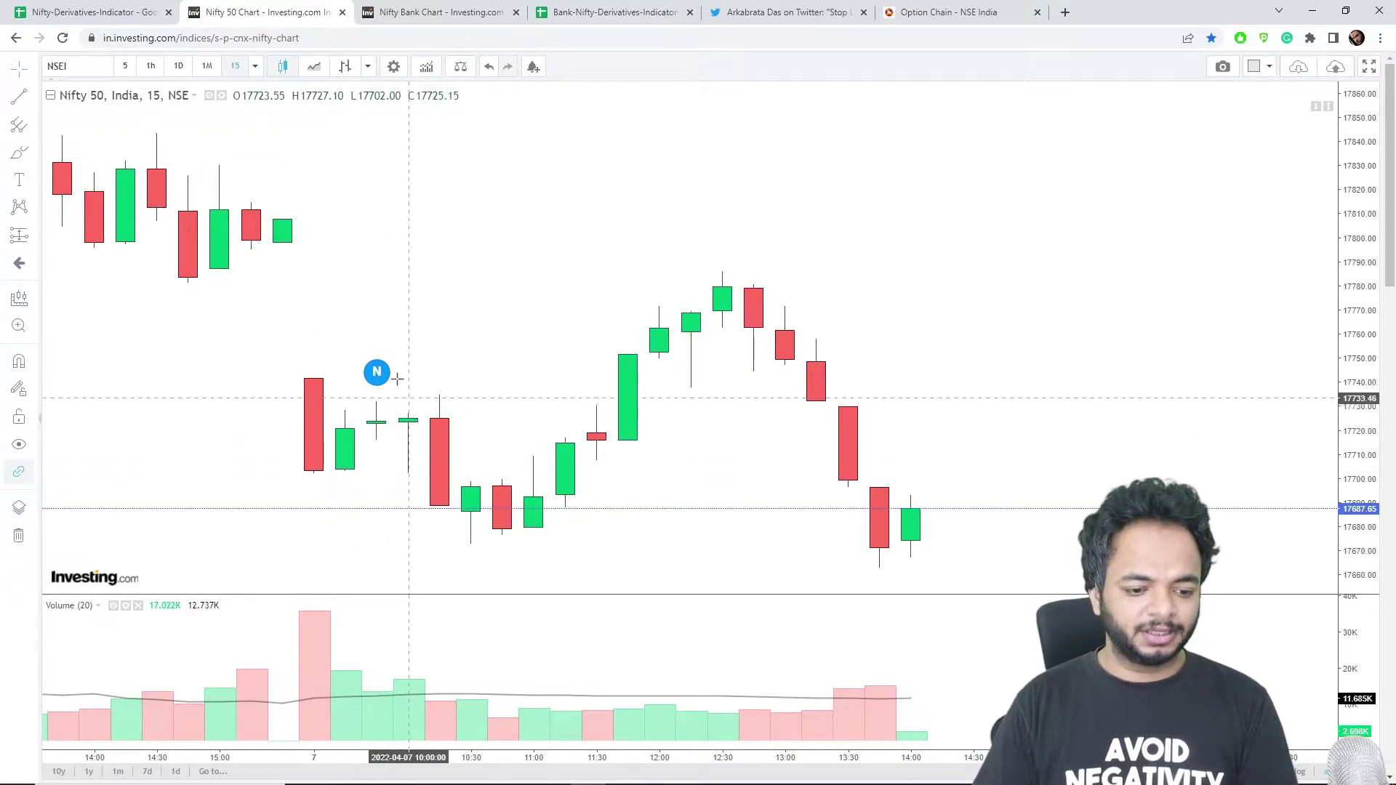
# Review the indicator scores, timestamps and index values in the Nifty-Derivatives-Indicator sheet's Final Result table through 10:43
pyautogui.click(81, 14)
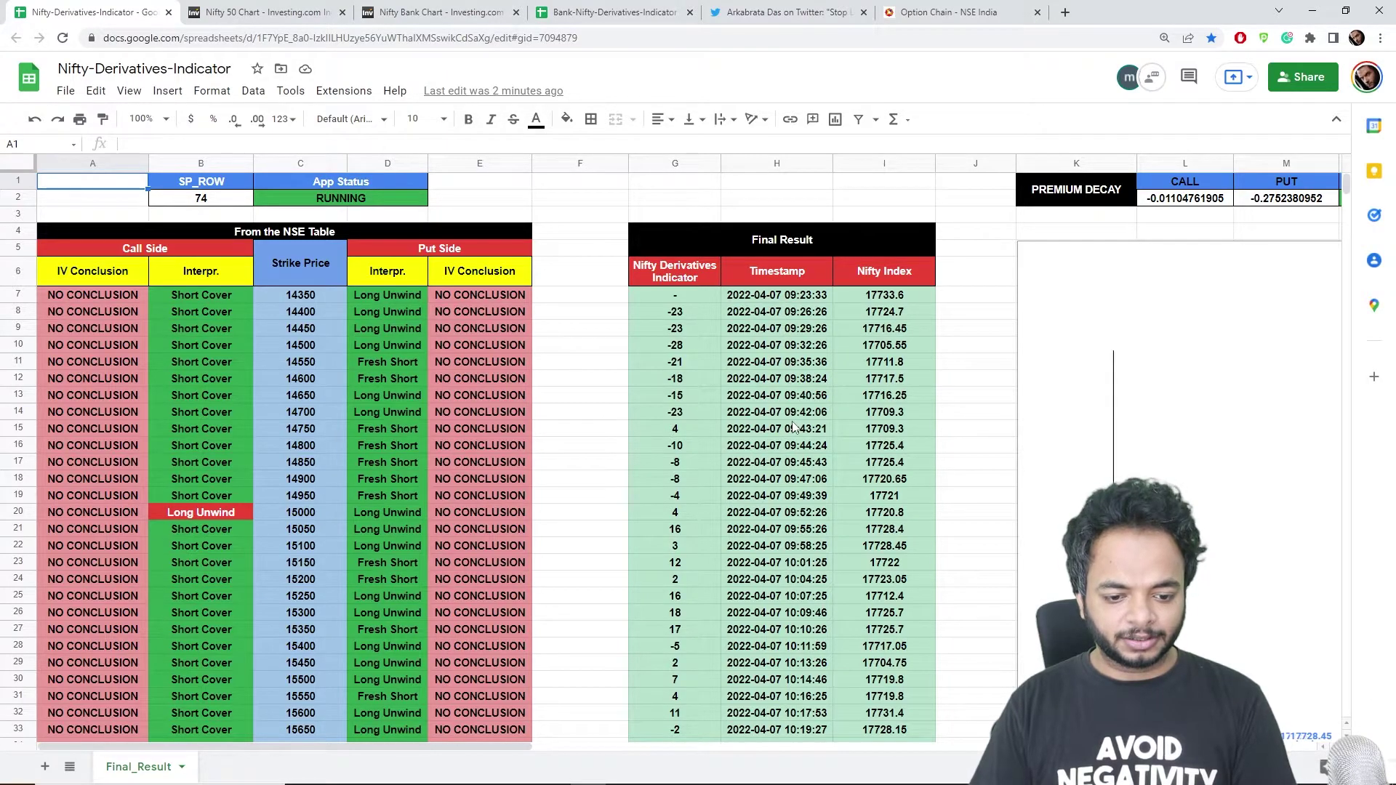
pyautogui.scroll(-2, 793, 429)
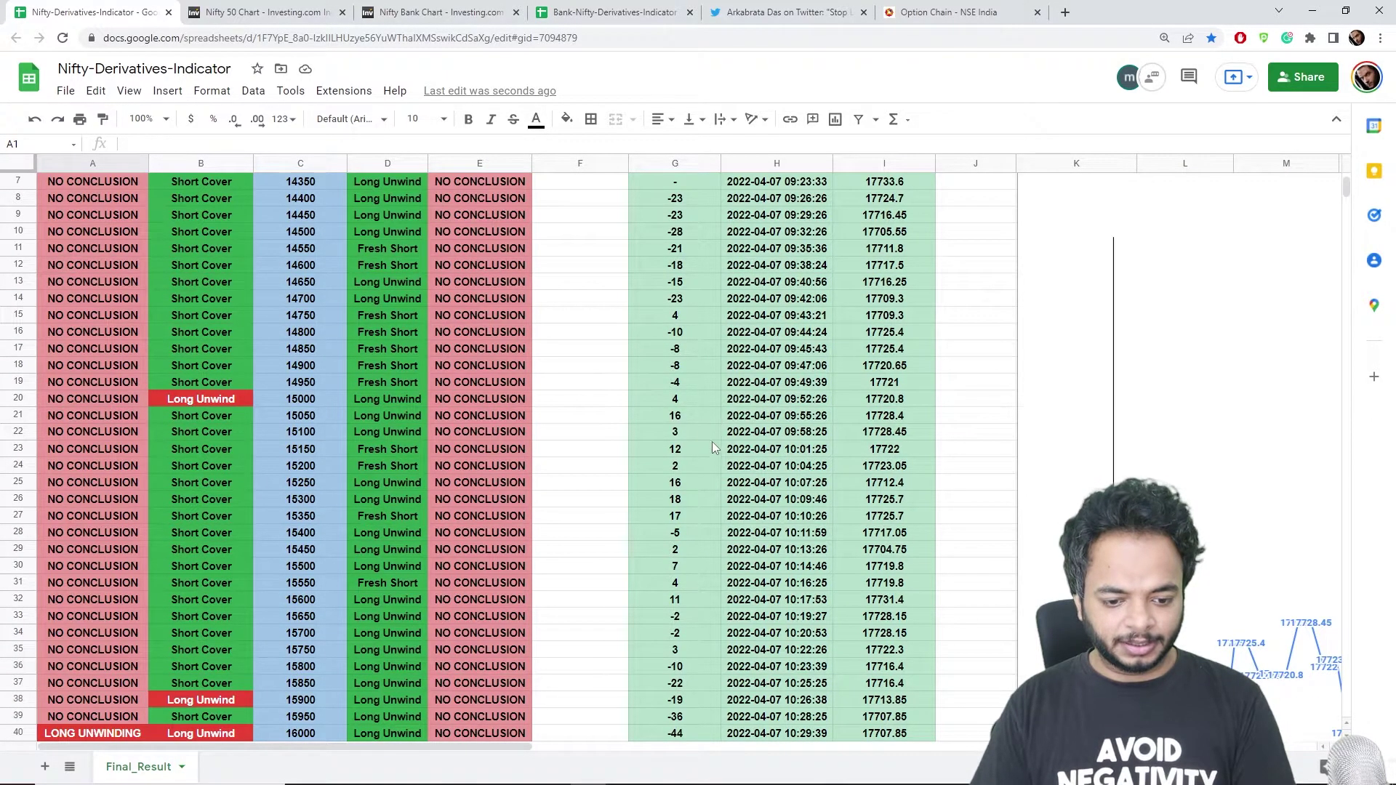
pyautogui.scroll(-3, 724, 471)
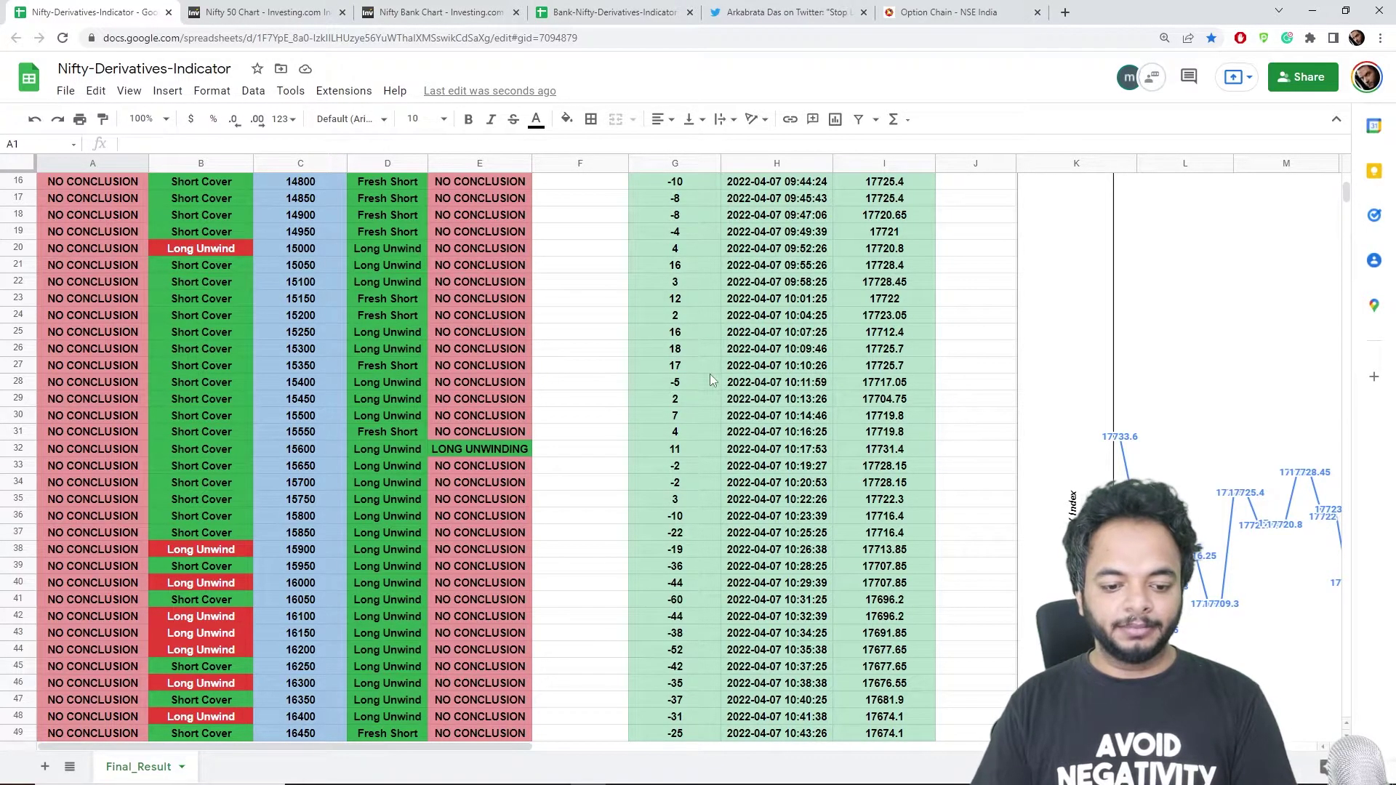
# Switch the Nifty 50 chart to the 5-minute interval and examine the 7 April candles around 10:30
pyautogui.click(281, 20)
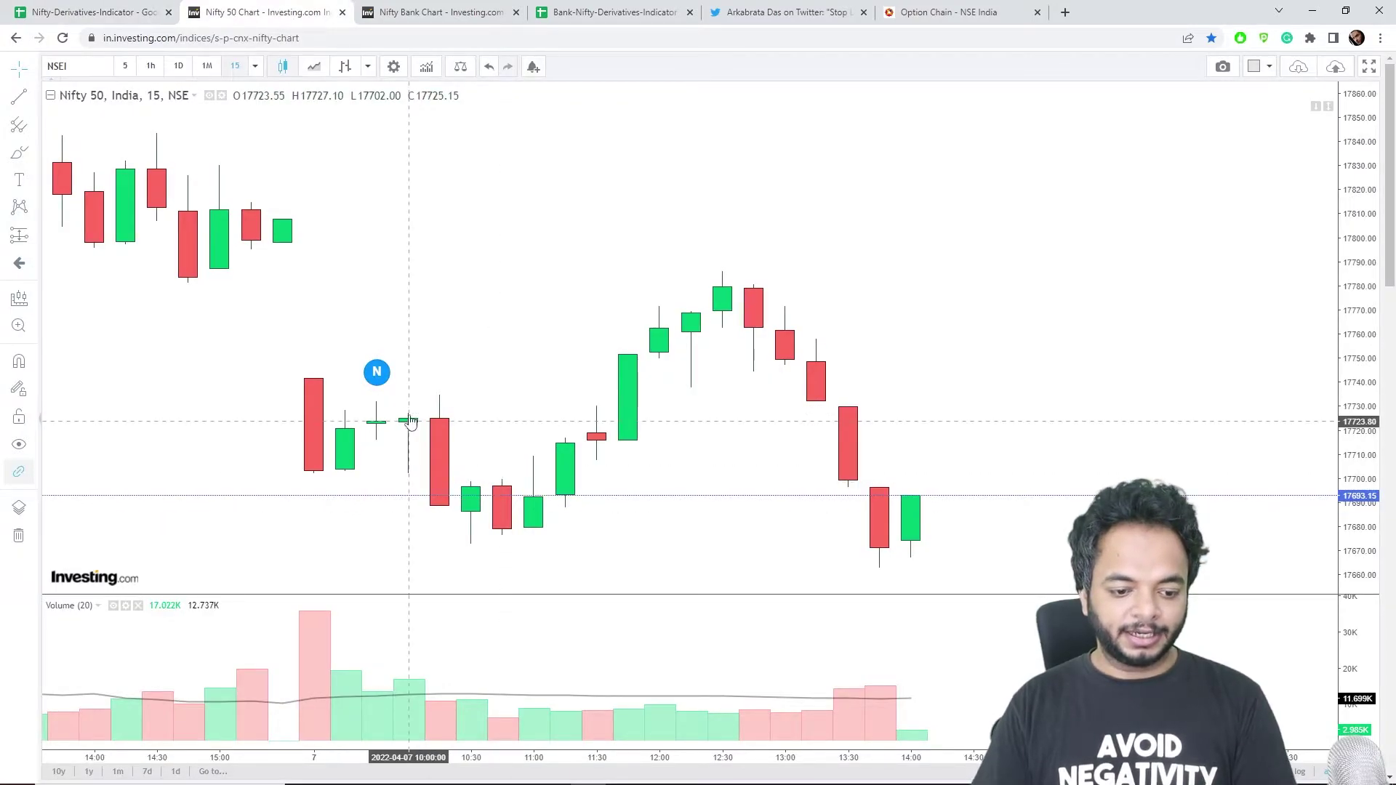
pyautogui.click(95, 66)
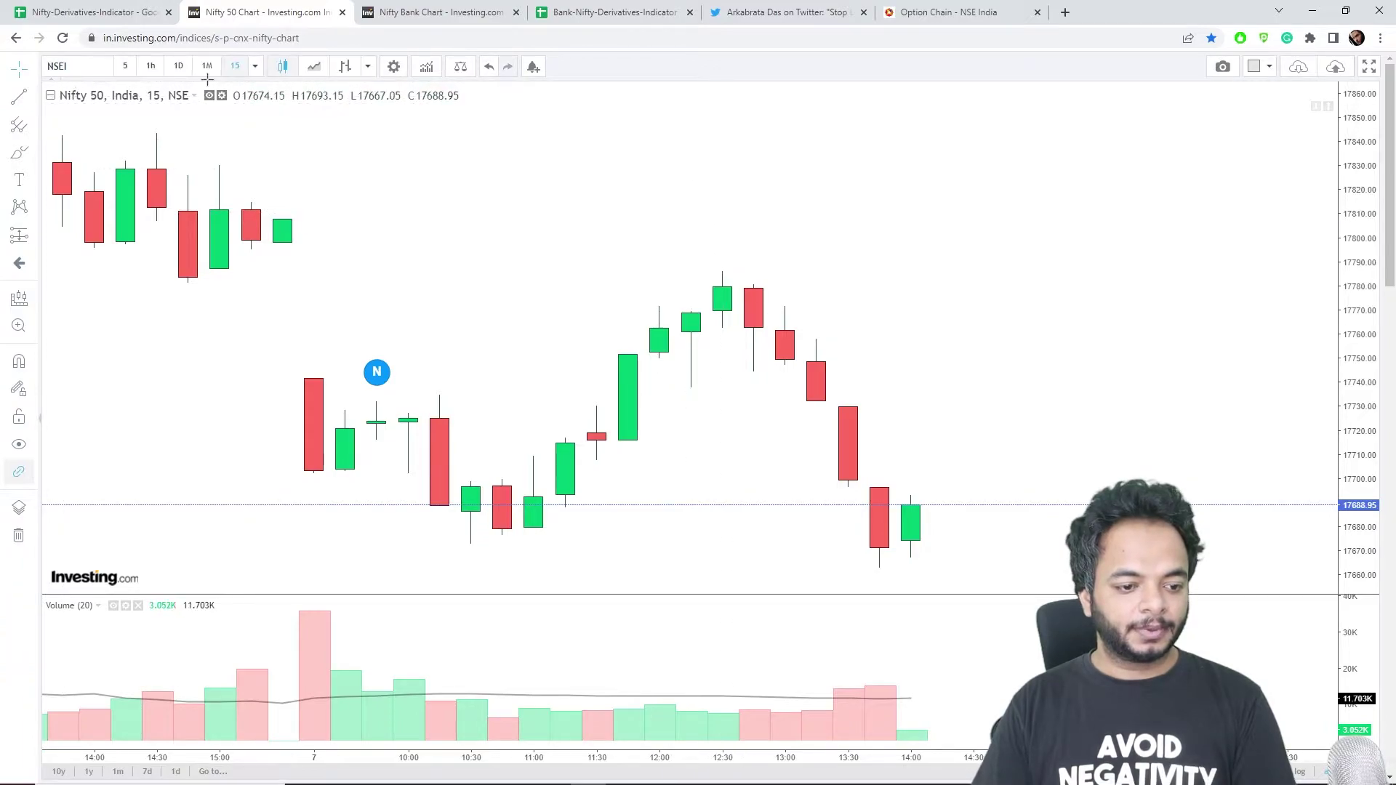
pyautogui.click(128, 66)
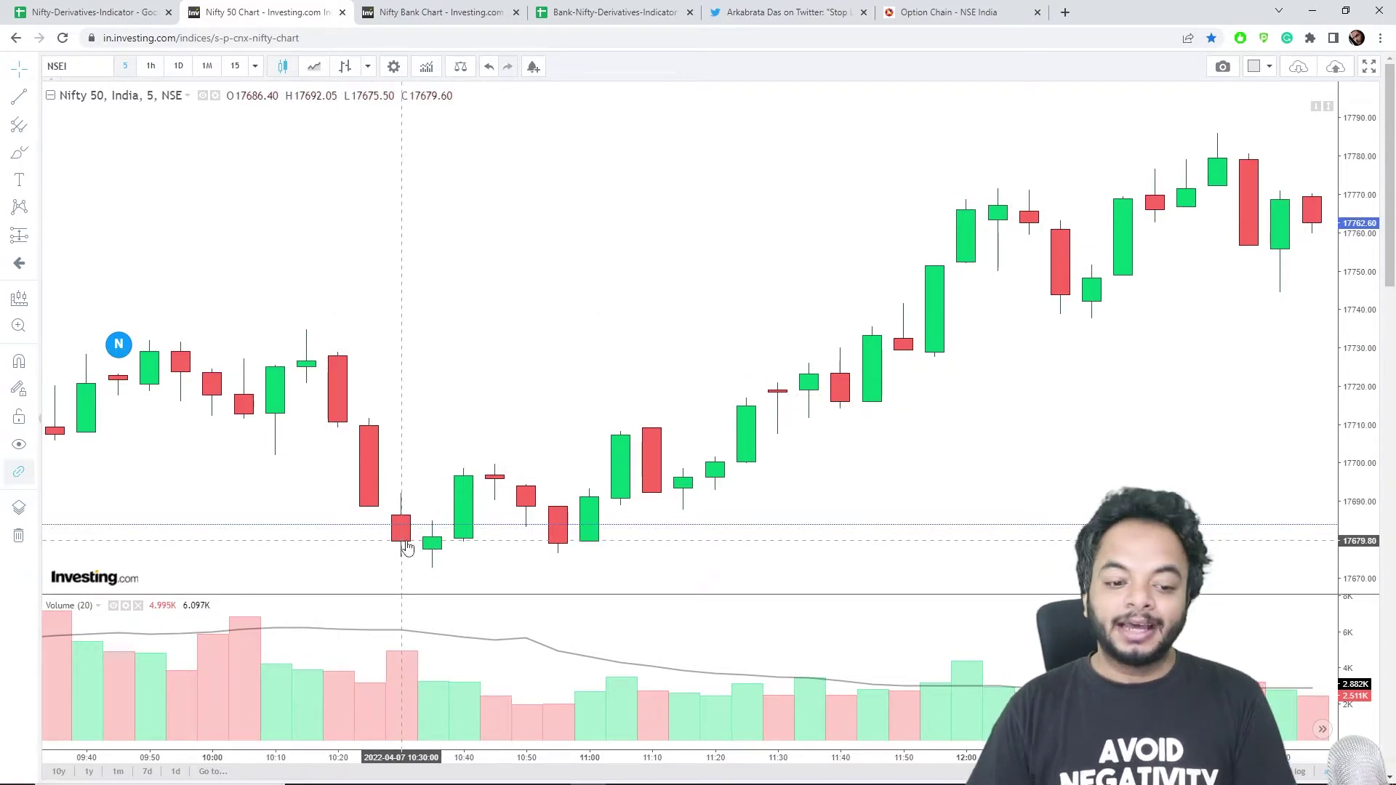
pyautogui.hscroll(-1, 408, 547)
pyautogui.hscroll(-1, 407, 547)
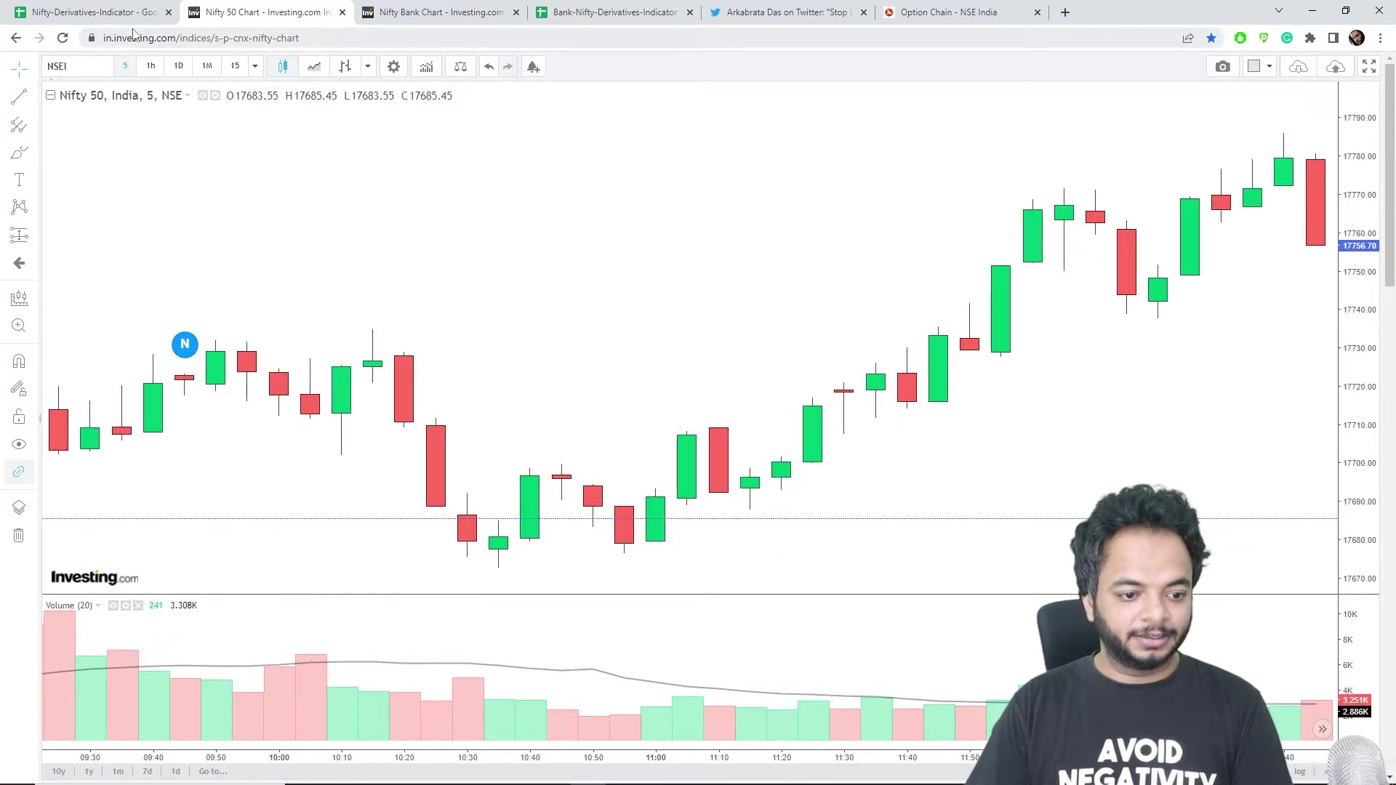
# Review the Nifty-Derivatives-Indicator sheet's scores and index values from about 10:20 through 11:08
pyautogui.click(93, 12)
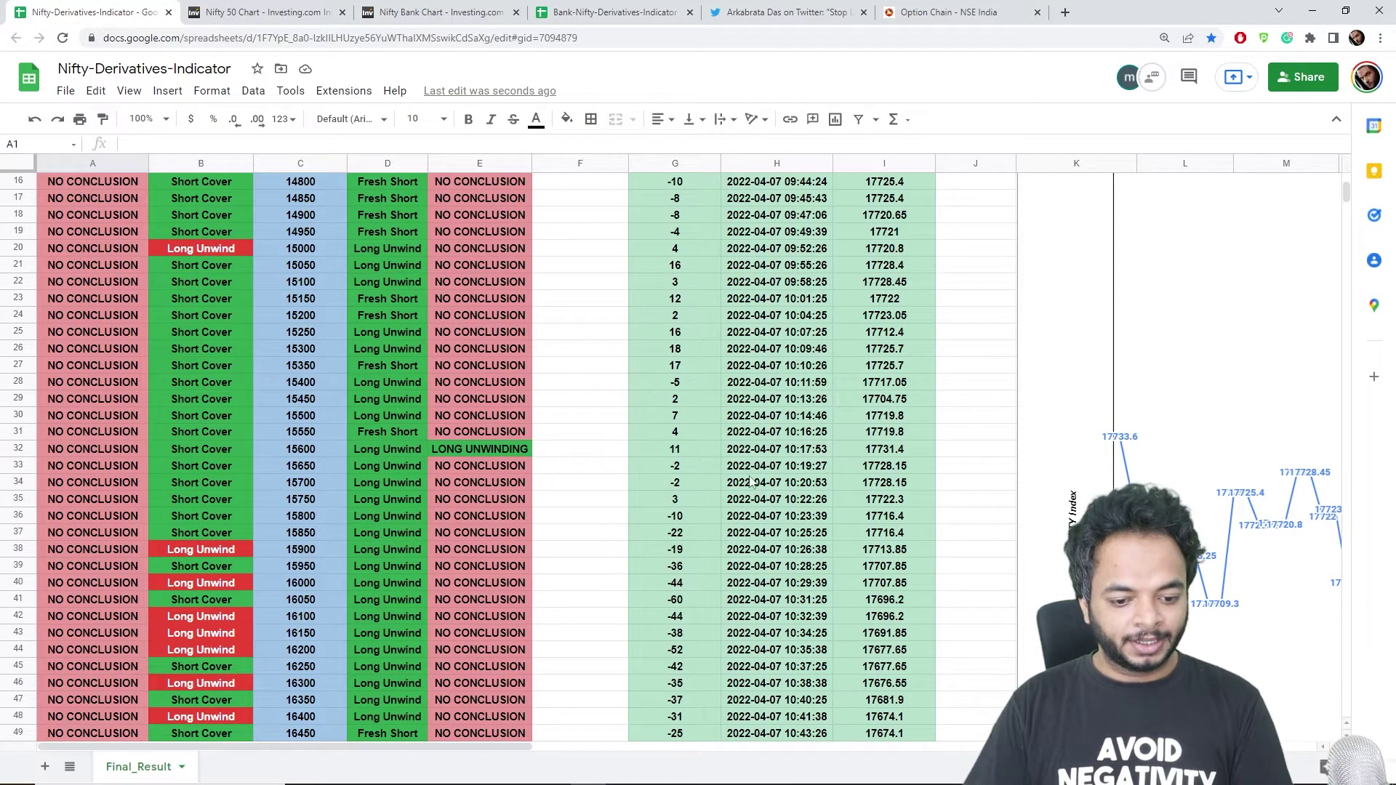
pyautogui.scroll(-2, 811, 558)
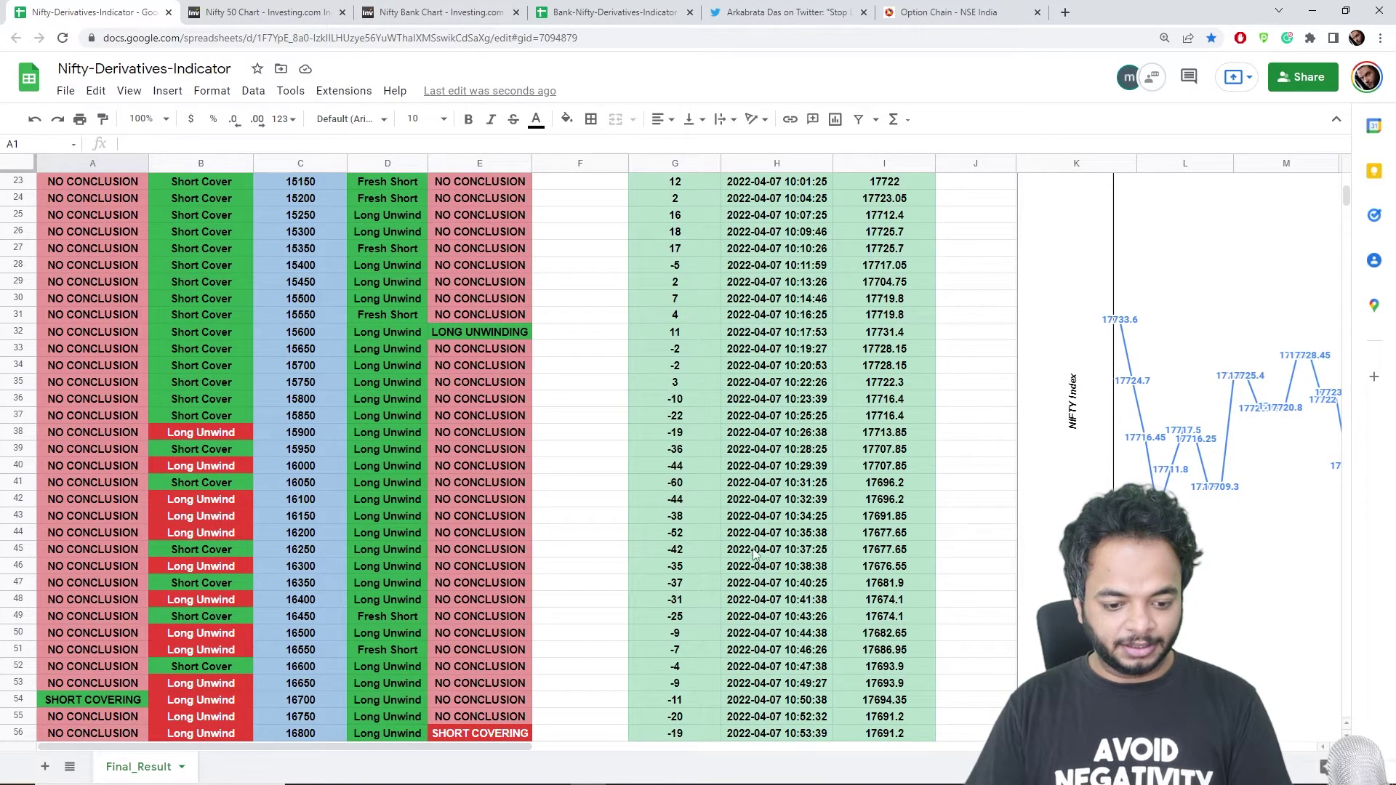
pyautogui.scroll(-1, 792, 541)
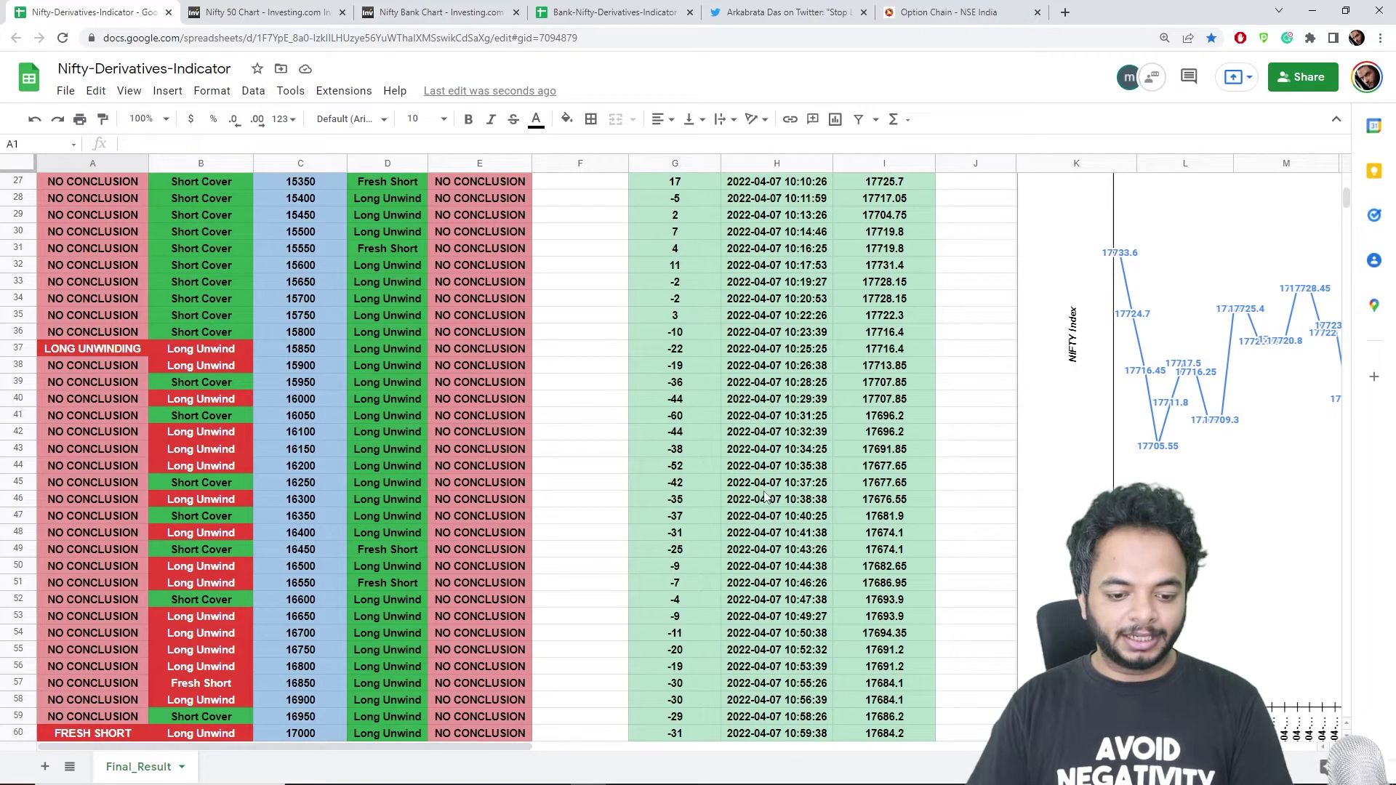
pyautogui.scroll(-2, 768, 557)
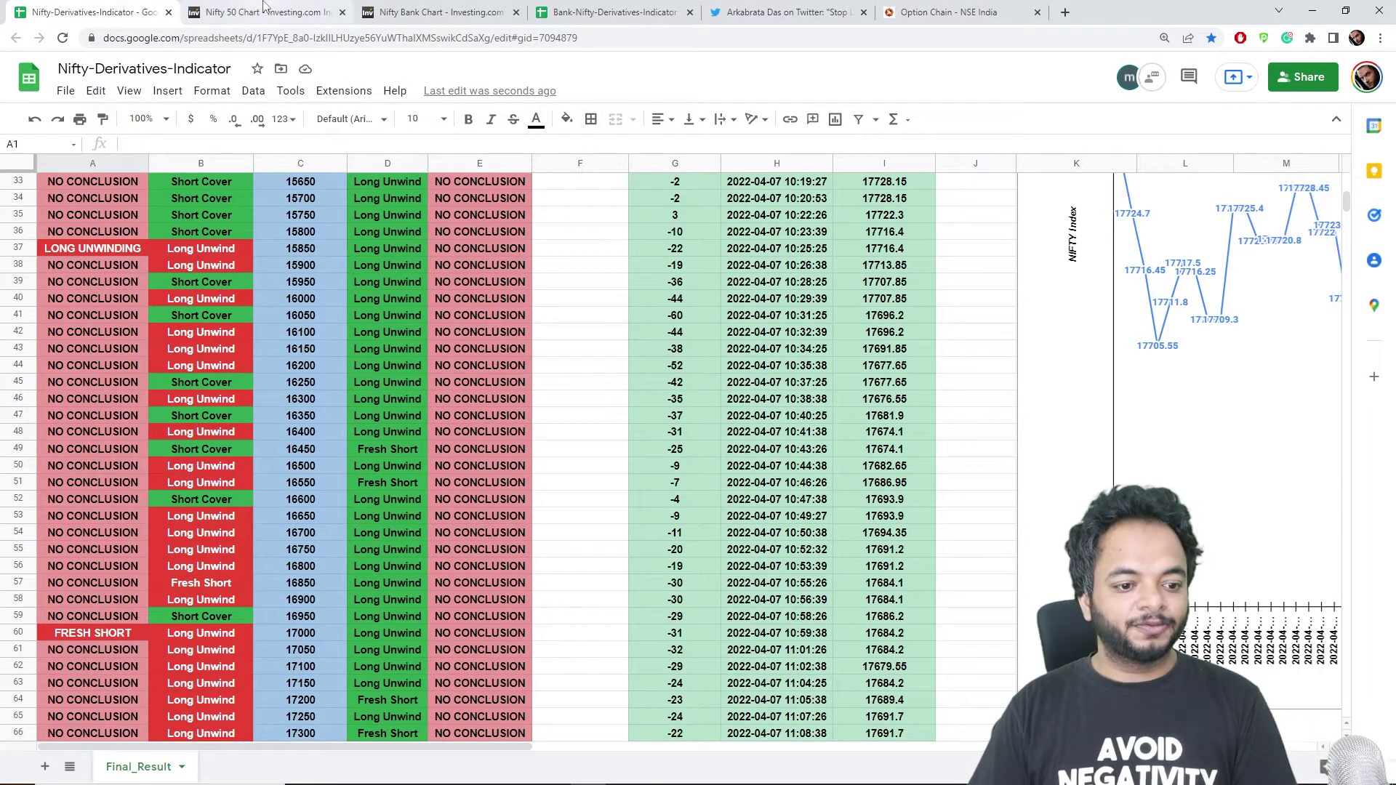
# Set the Nifty 50 chart back to the 15-minute interval and bring the 7 April midday and afternoon candles into view
pyautogui.click(299, 12)
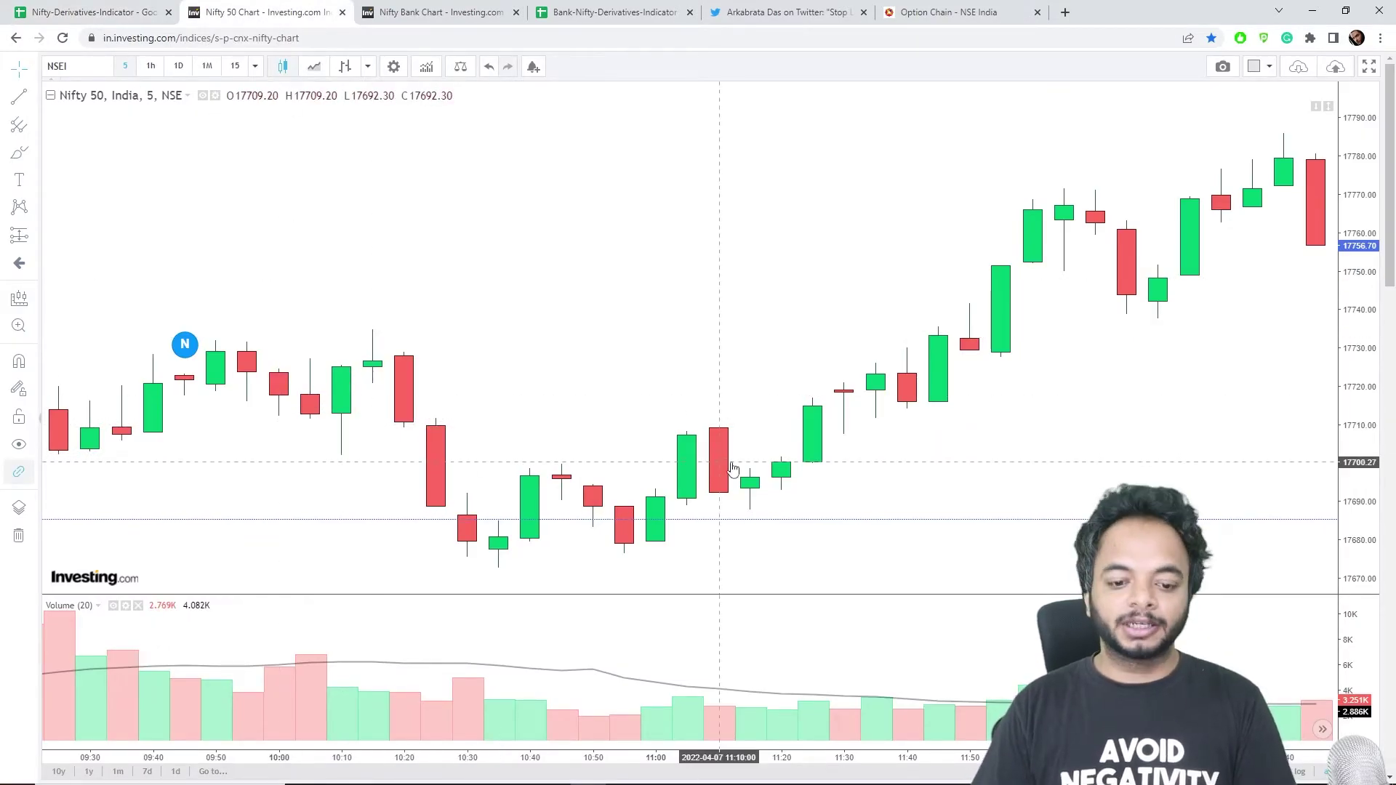
pyautogui.click(235, 67)
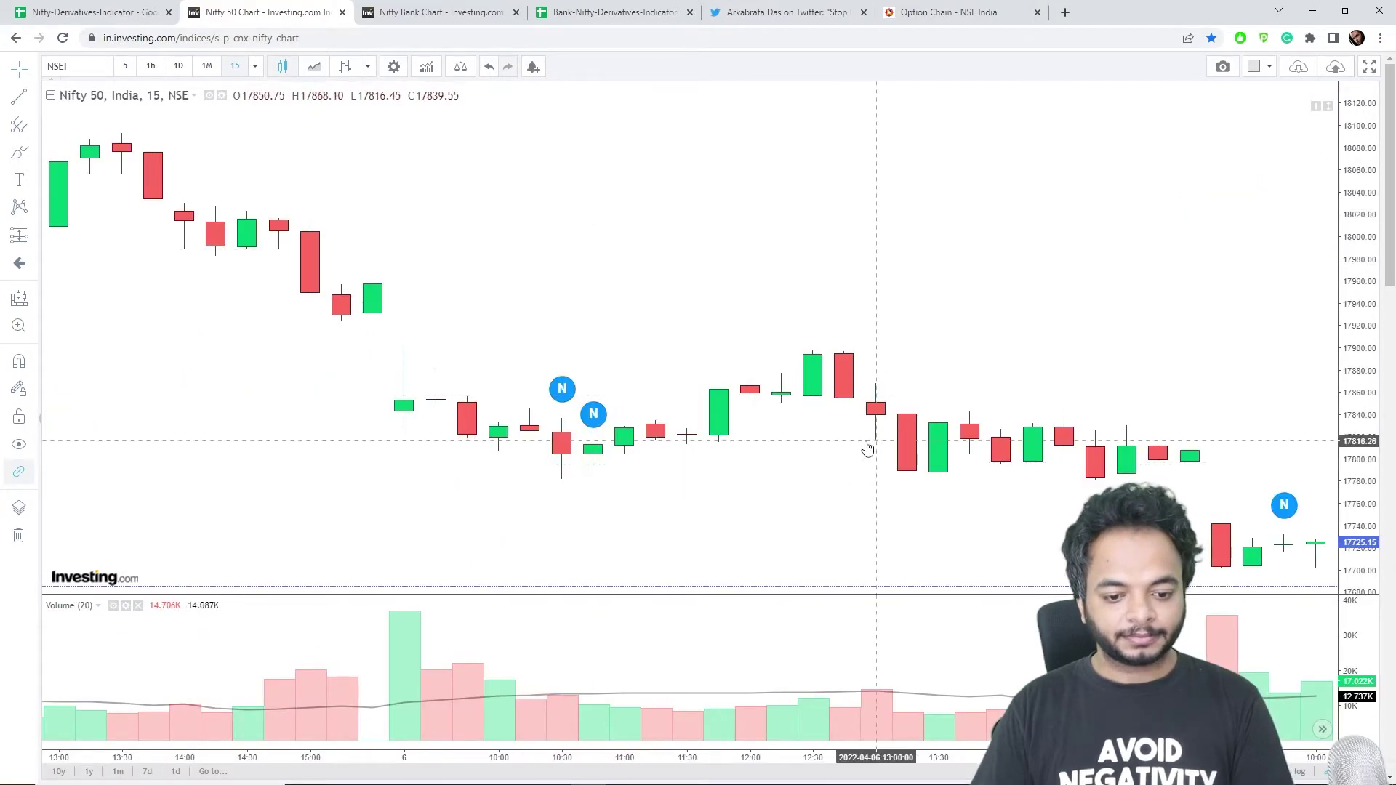
pyautogui.hscroll(10, 904, 478)
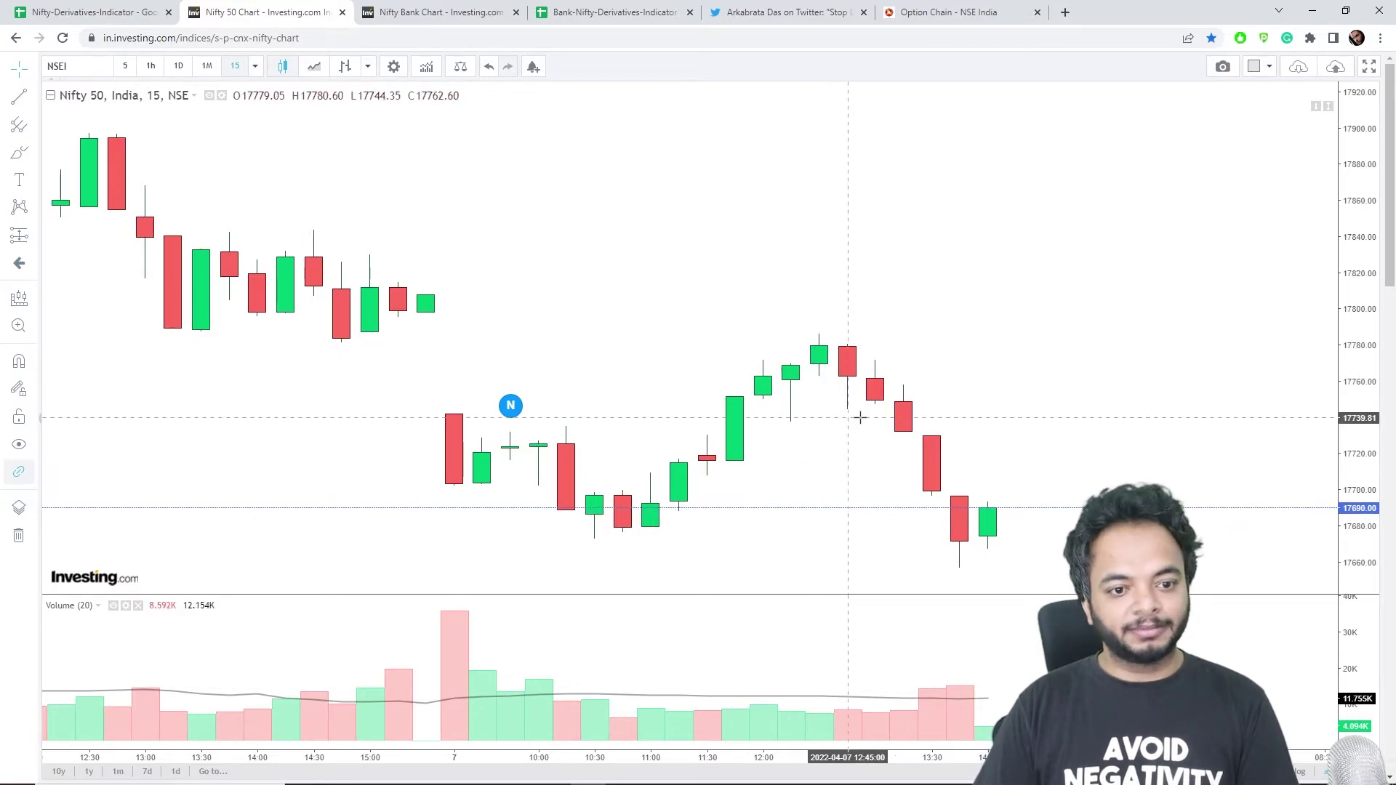
# Examine the indicator scores and index values between 12:00 and 13:20 in the Bank-Nifty-Derivatives-Indicator sheet
pyautogui.click(595, 13)
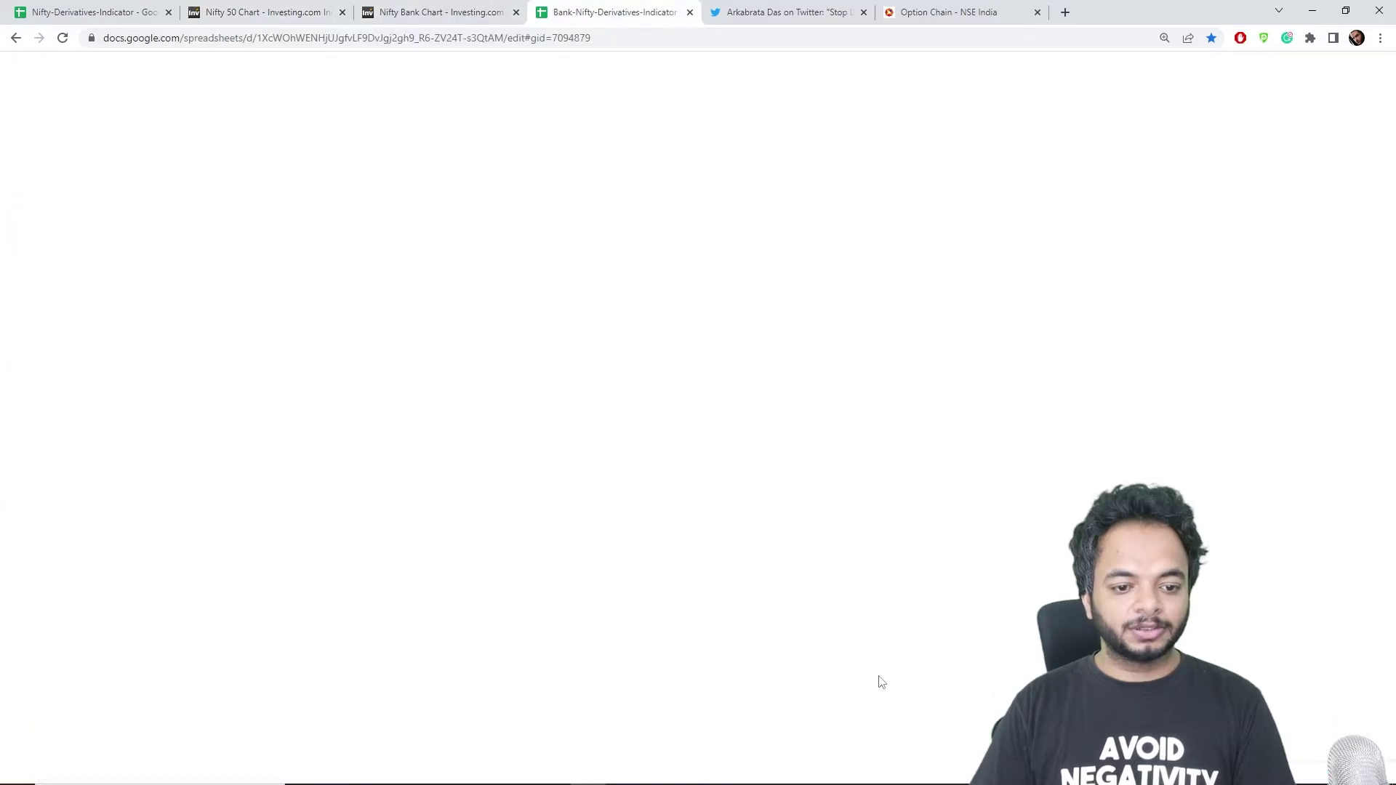
pyautogui.scroll(-15, 820, 642)
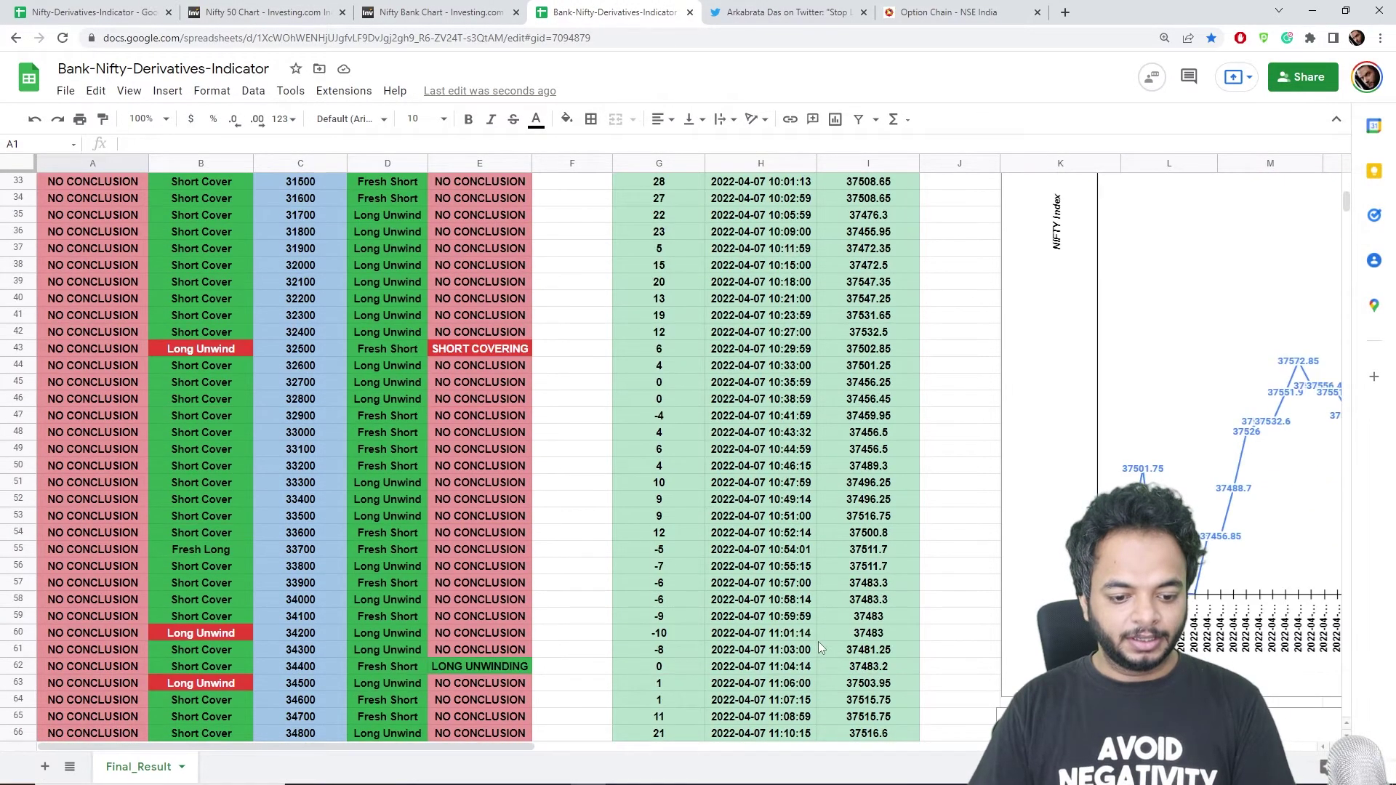
pyautogui.scroll(-8, 742, 570)
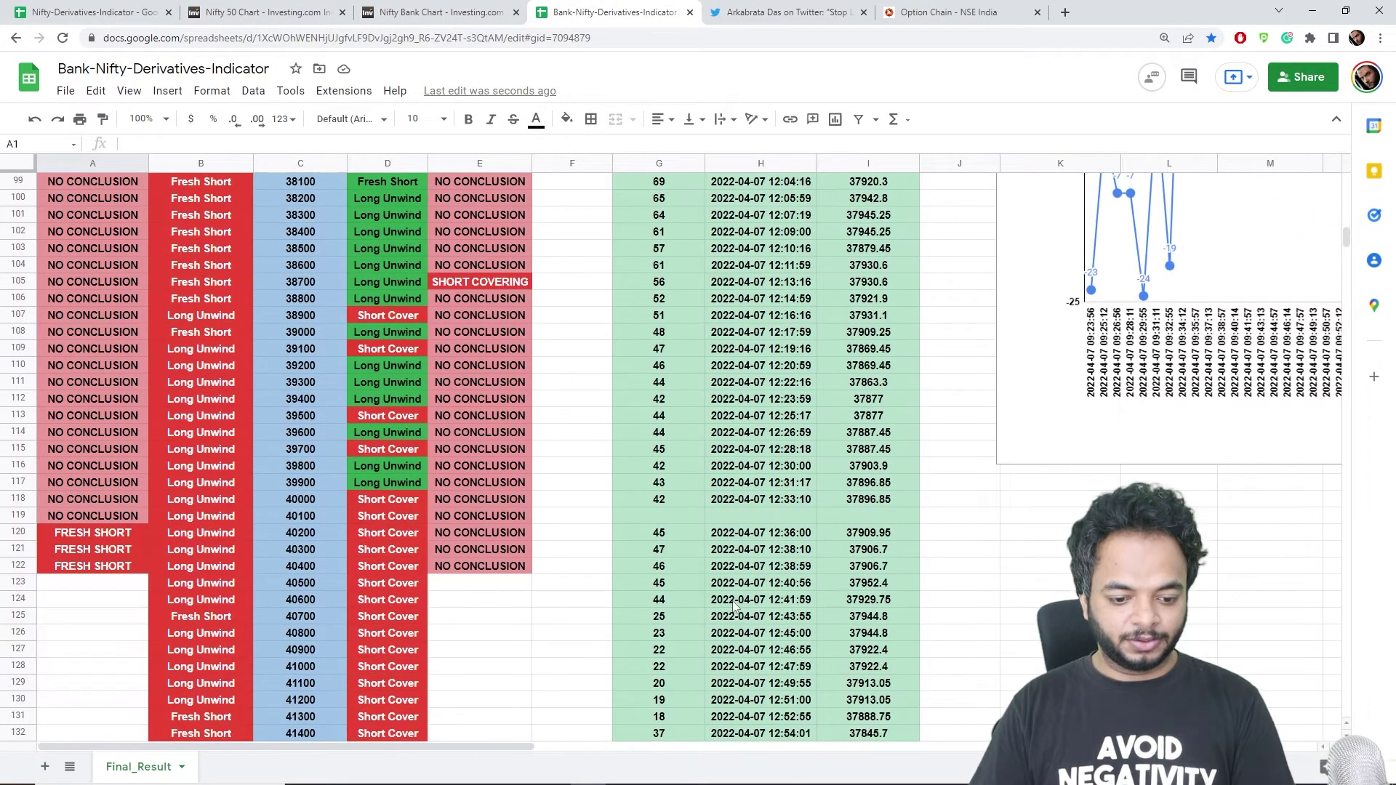
pyautogui.scroll(-2, 727, 587)
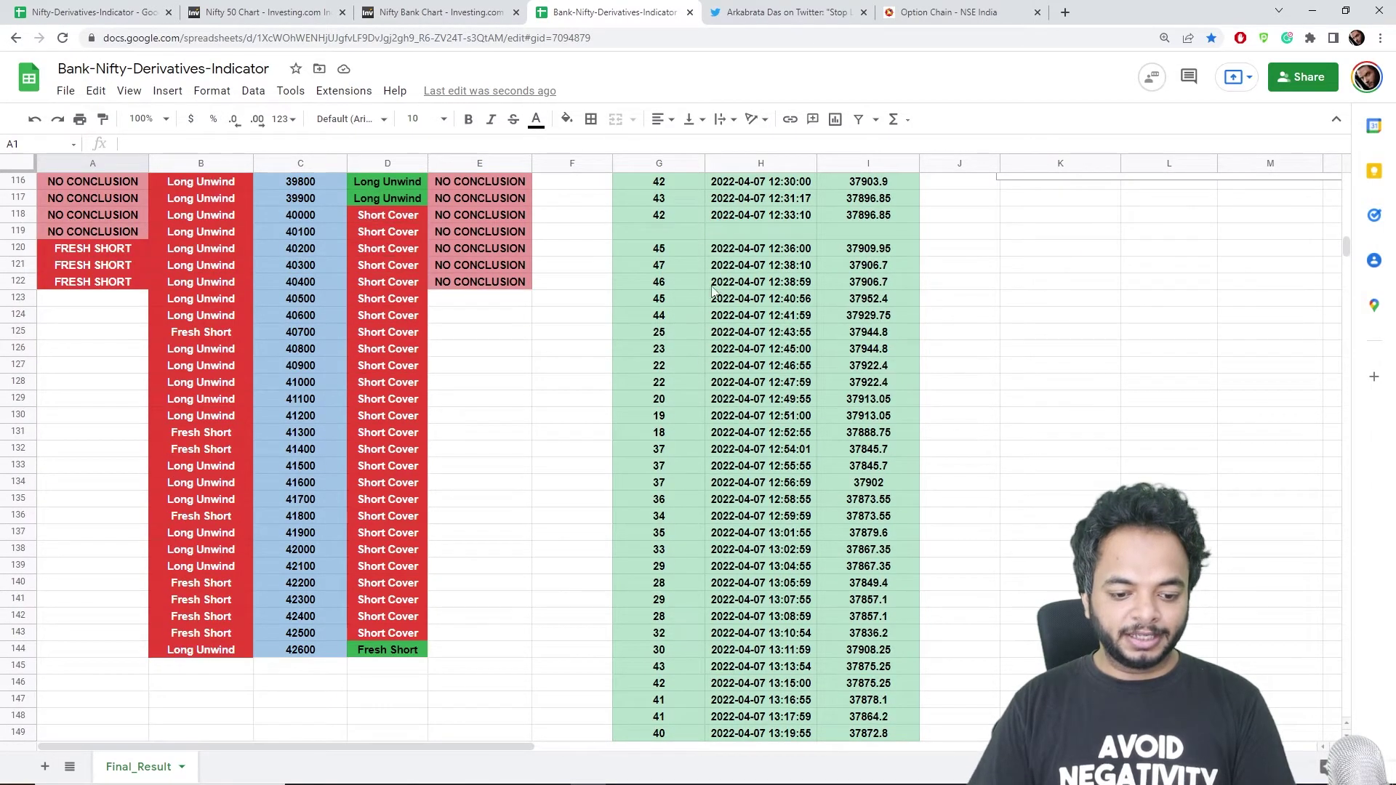
pyautogui.scroll(6, 727, 240)
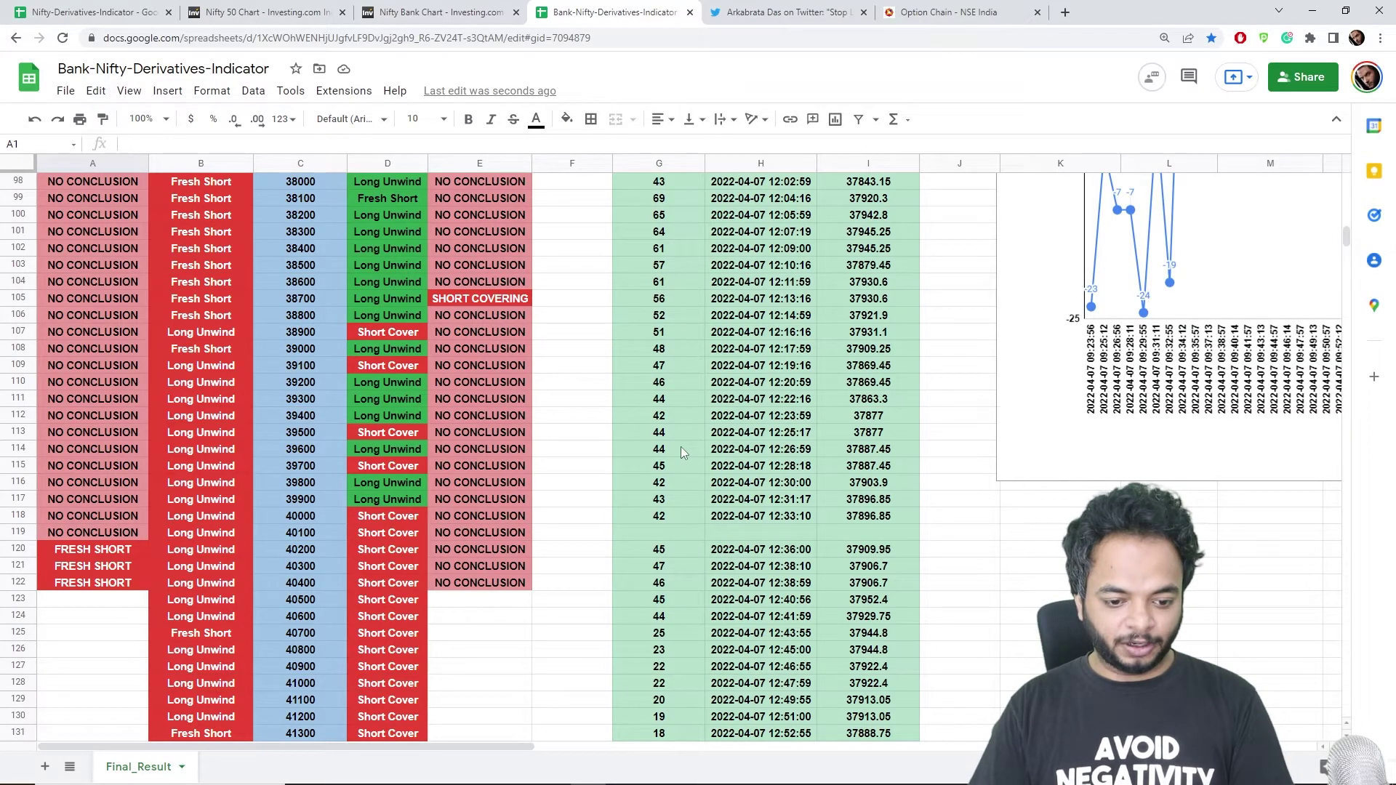
pyautogui.rightClick(655, 389)
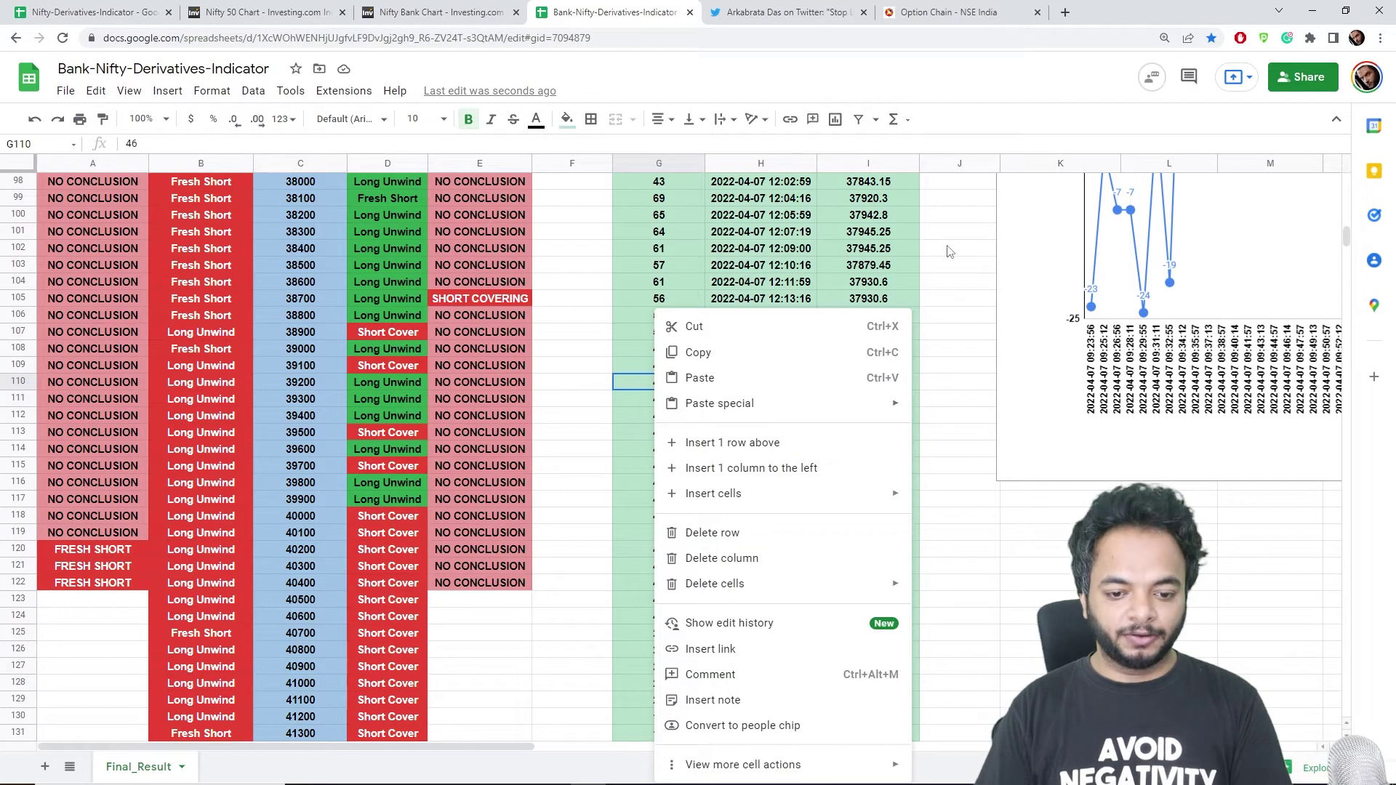
pyautogui.click(950, 250)
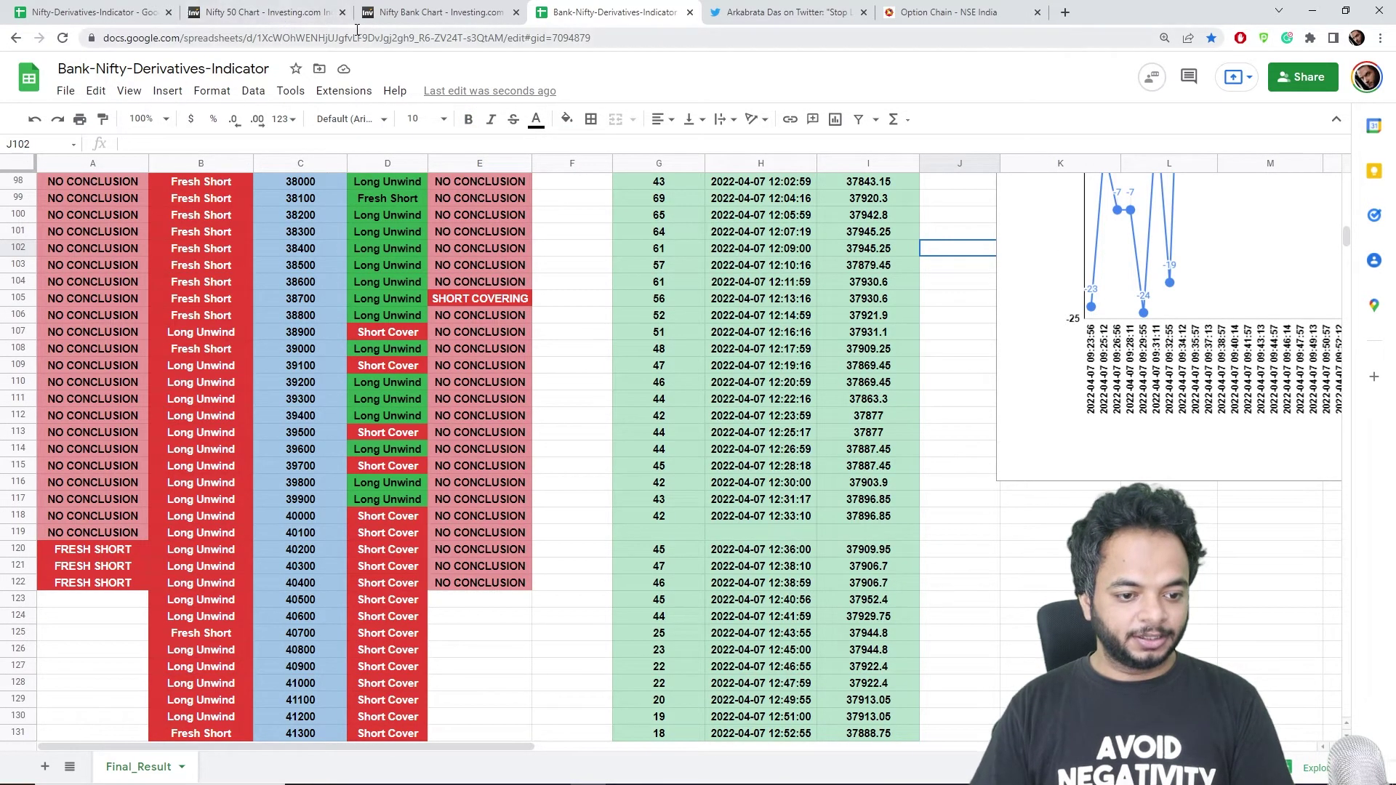
# Go back to the Nifty-Derivatives-Indicator sheet and review its scores and index values from 11:19 through 13:22
pyautogui.click(78, 12)
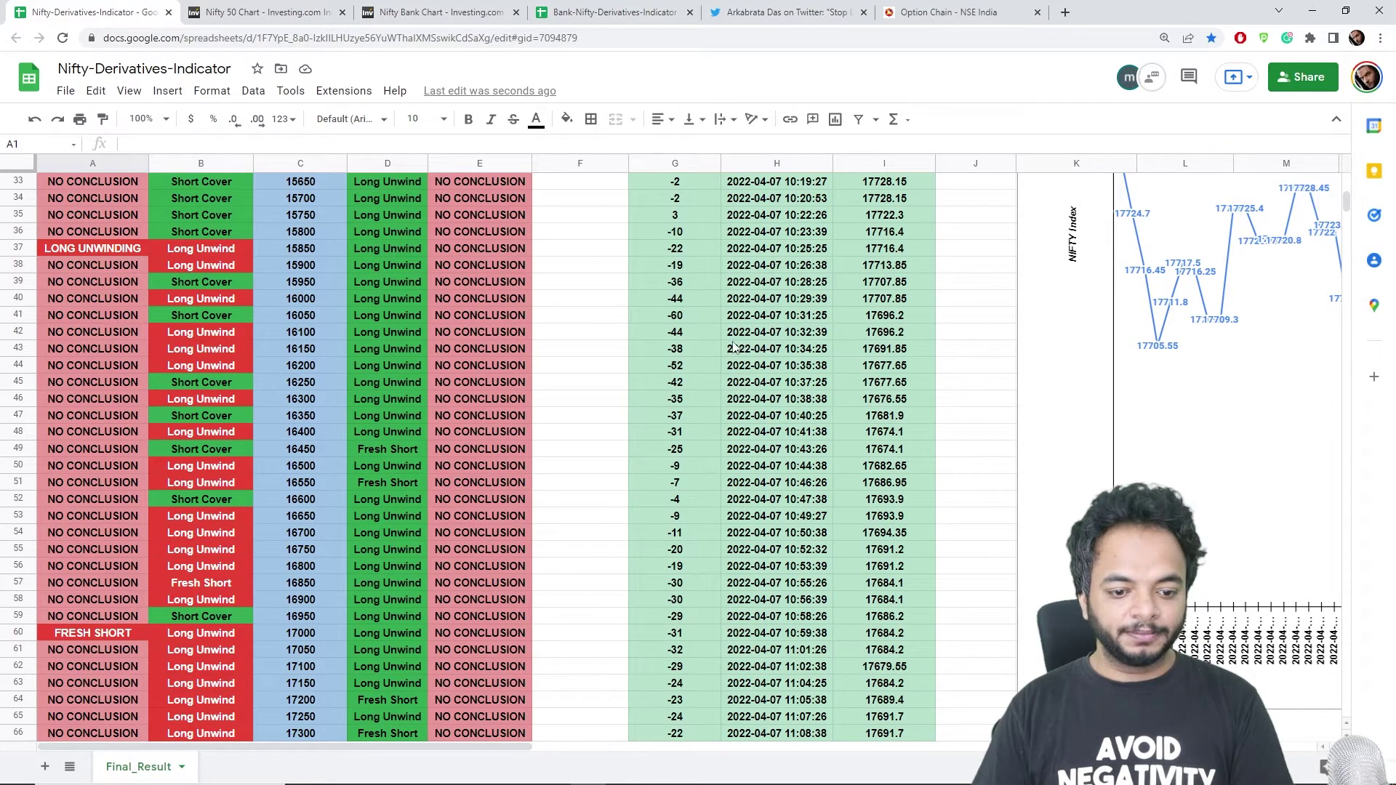
pyautogui.scroll(-14, 739, 502)
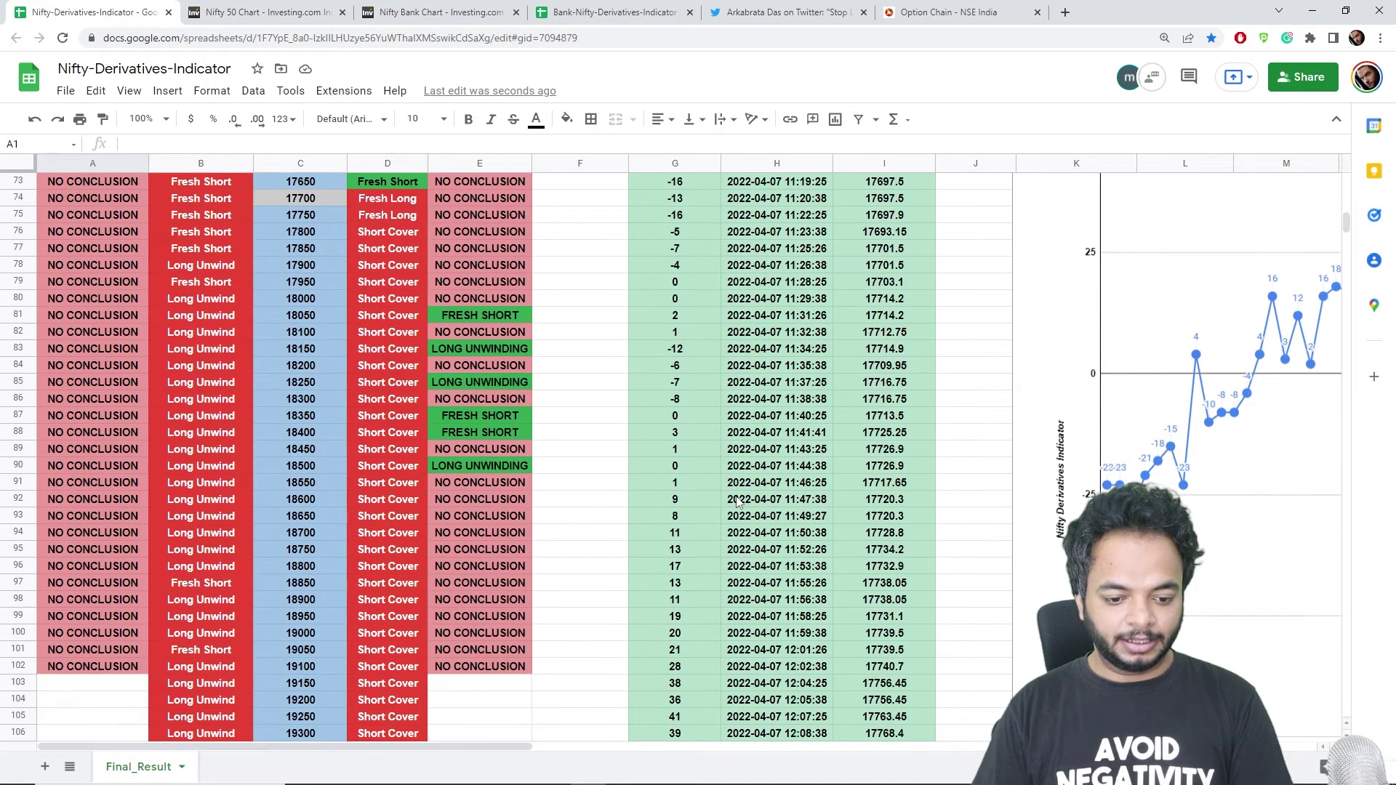
pyautogui.scroll(-3, 707, 487)
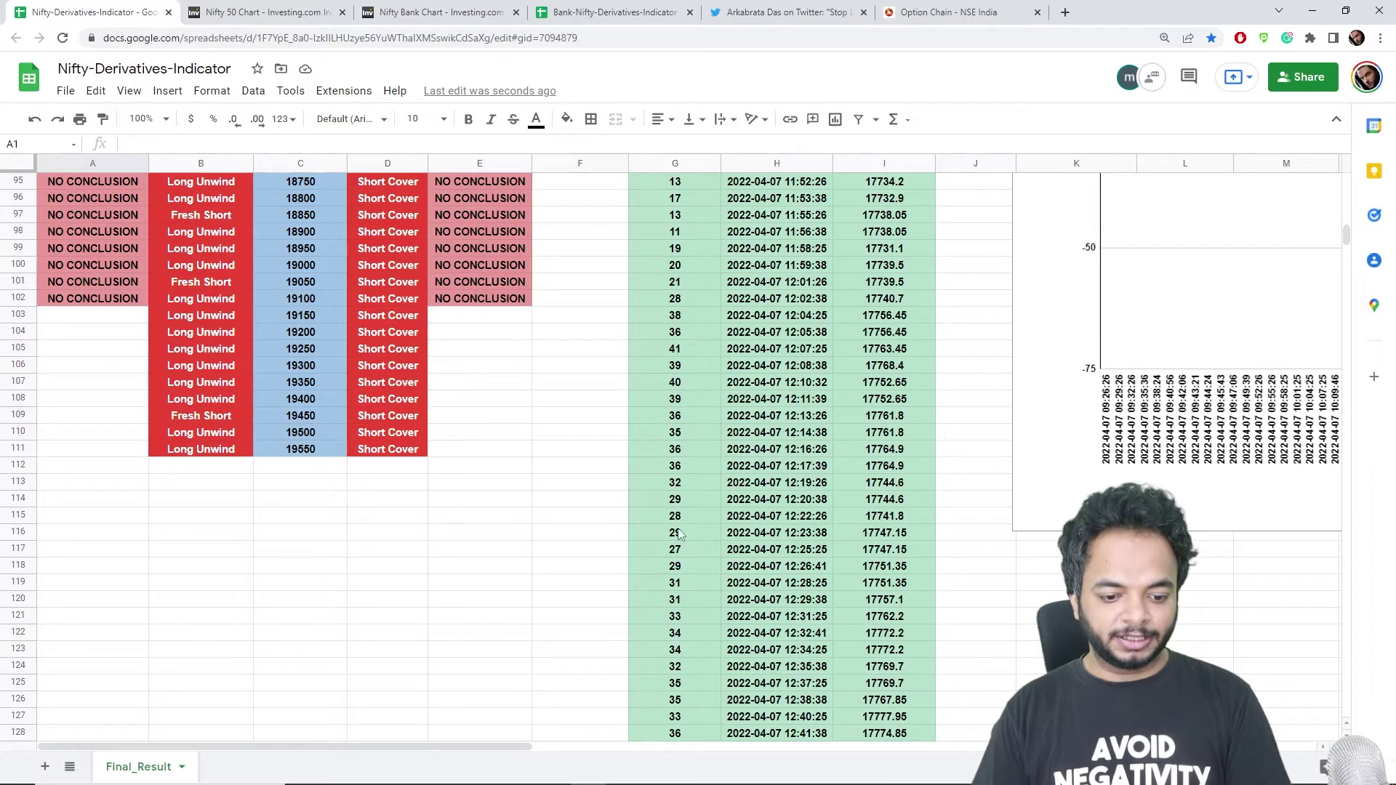
pyautogui.scroll(-3, 675, 561)
pyautogui.scroll(-5, 675, 562)
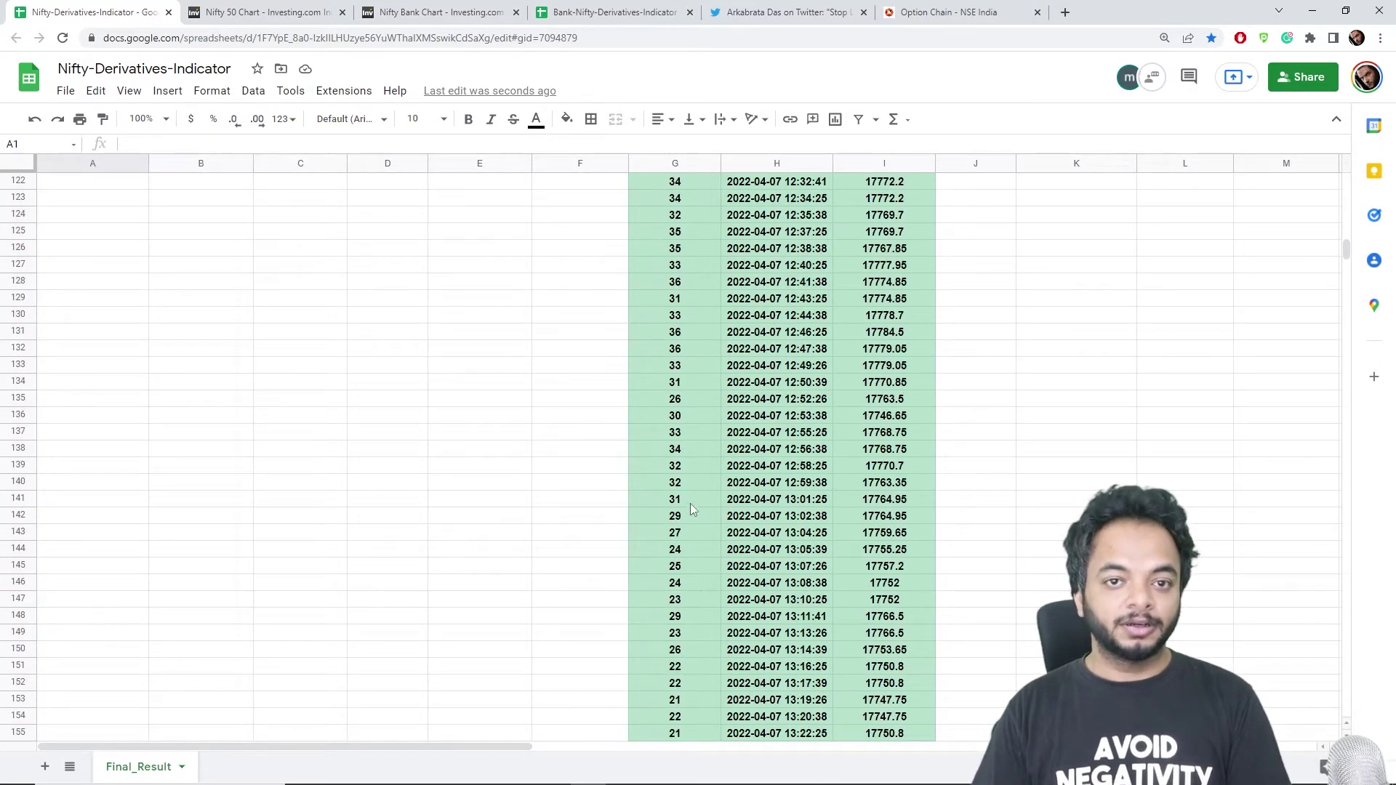
pyautogui.scroll(2, 787, 331)
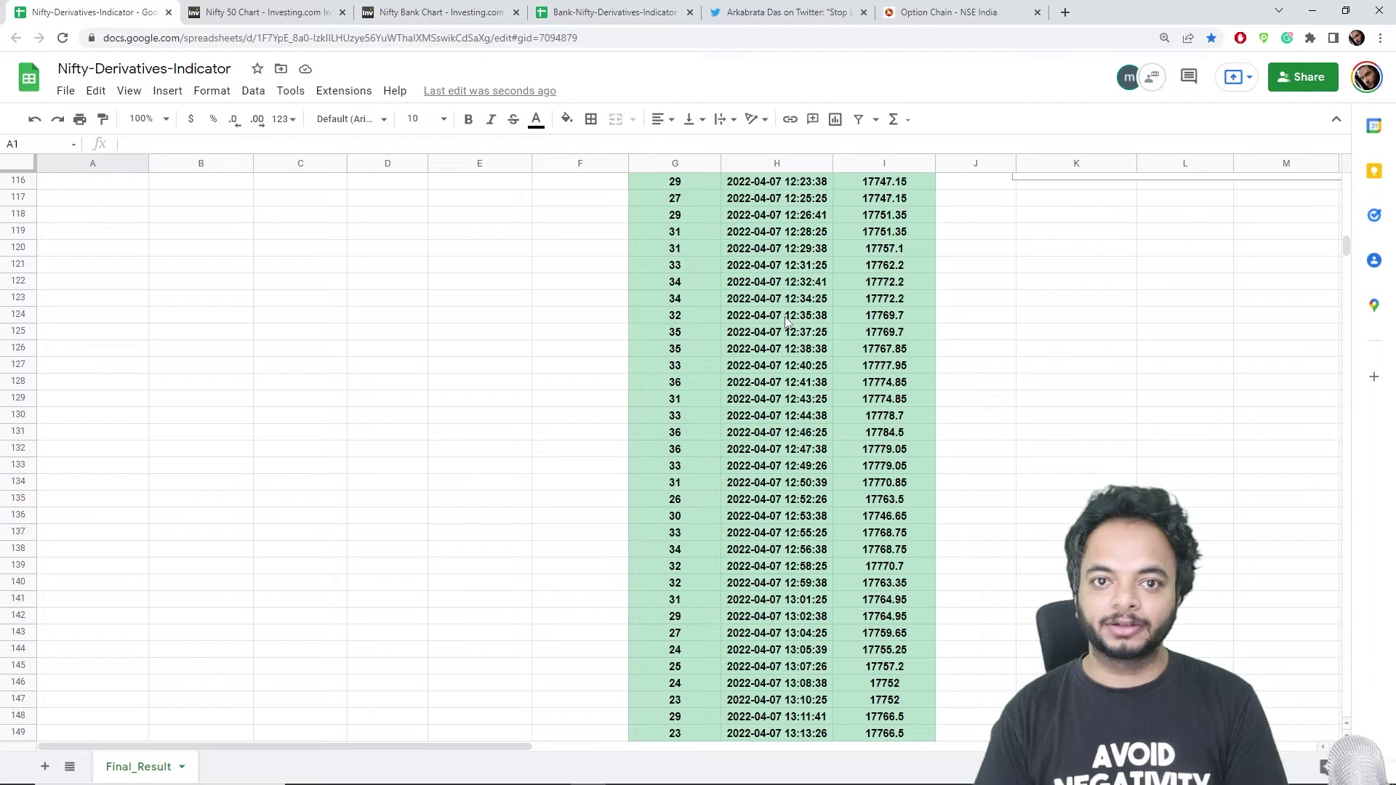
# Follow the Nifty indicator scores and index values down to the latest entries just after 14:00
pyautogui.scroll(-15, 786, 321)
pyautogui.hscroll(3, 786, 321)
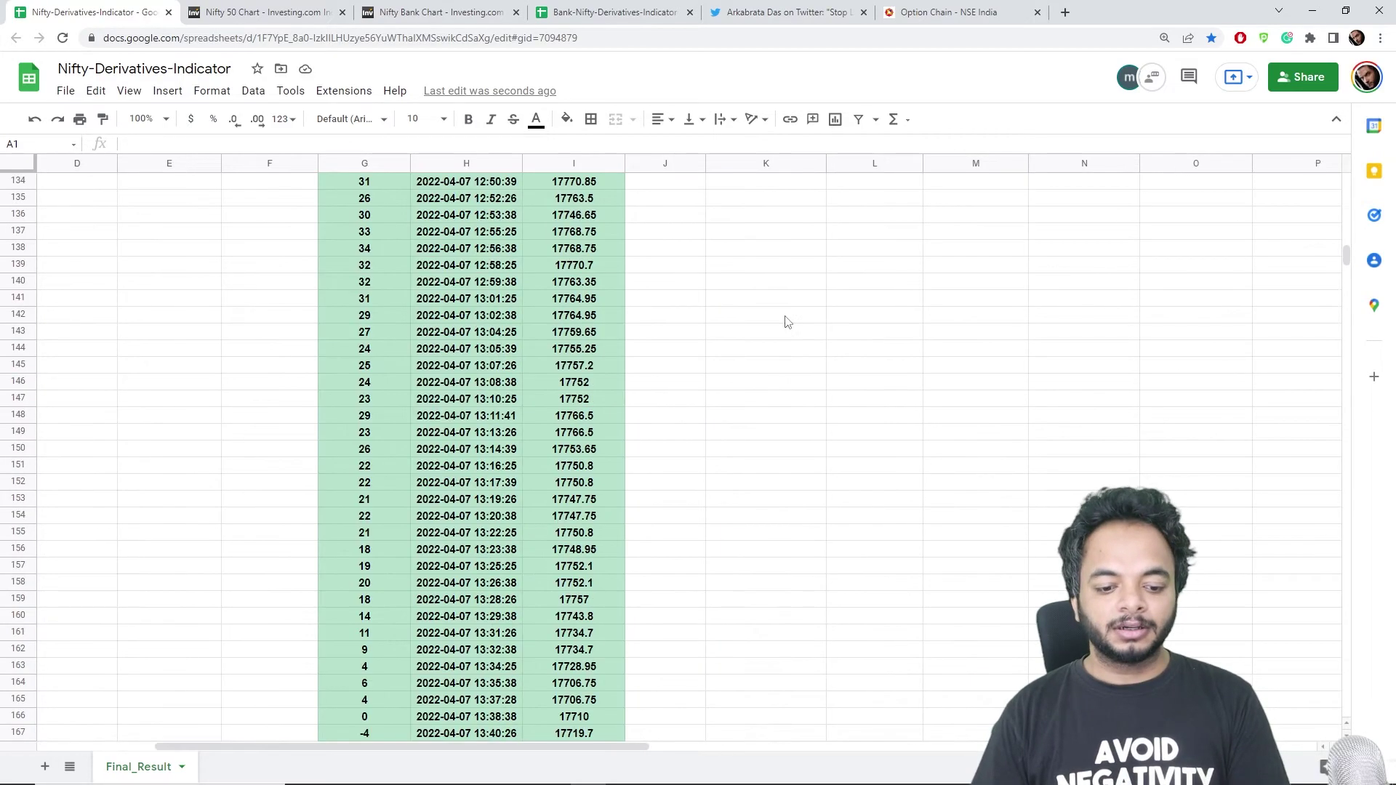
pyautogui.hscroll(-3, 534, 498)
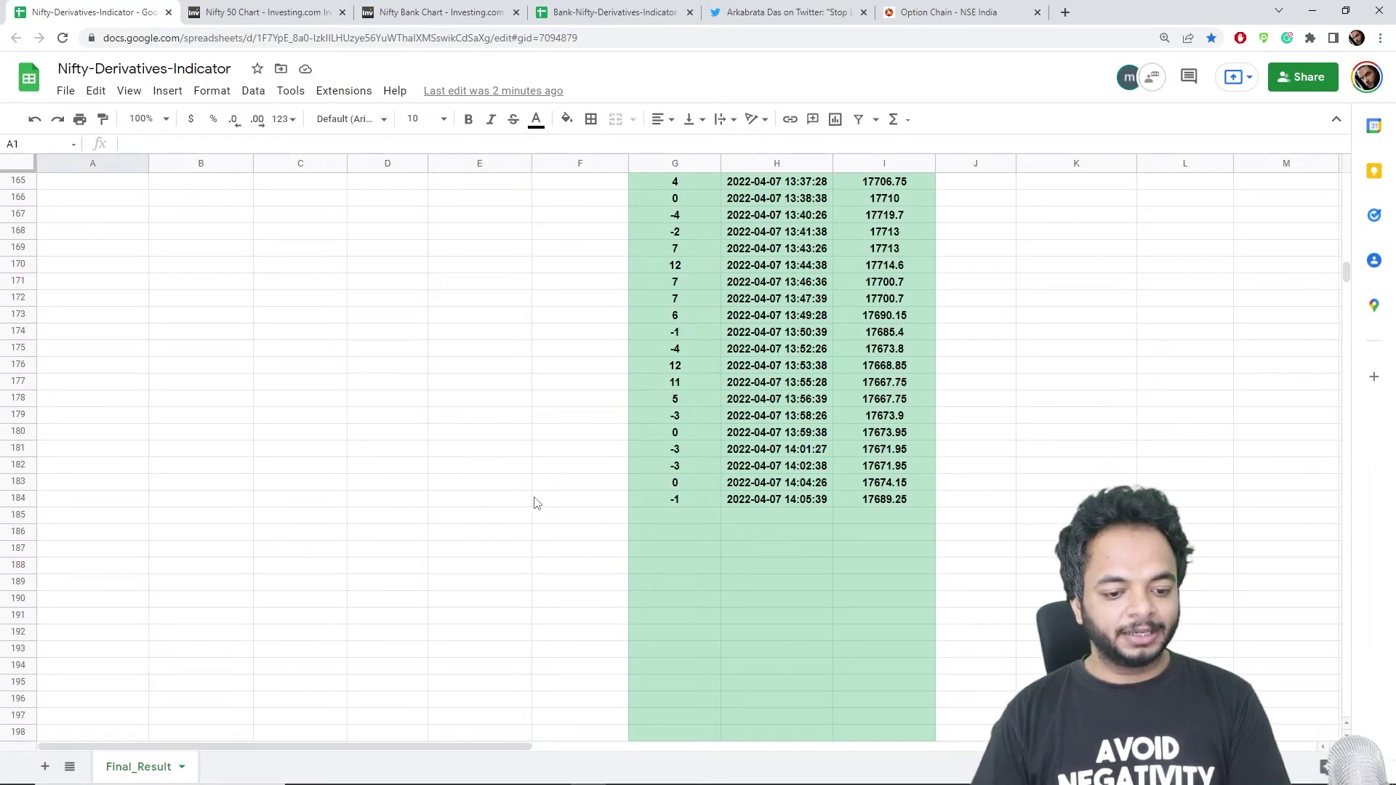
pyautogui.hscroll(1, 835, 483)
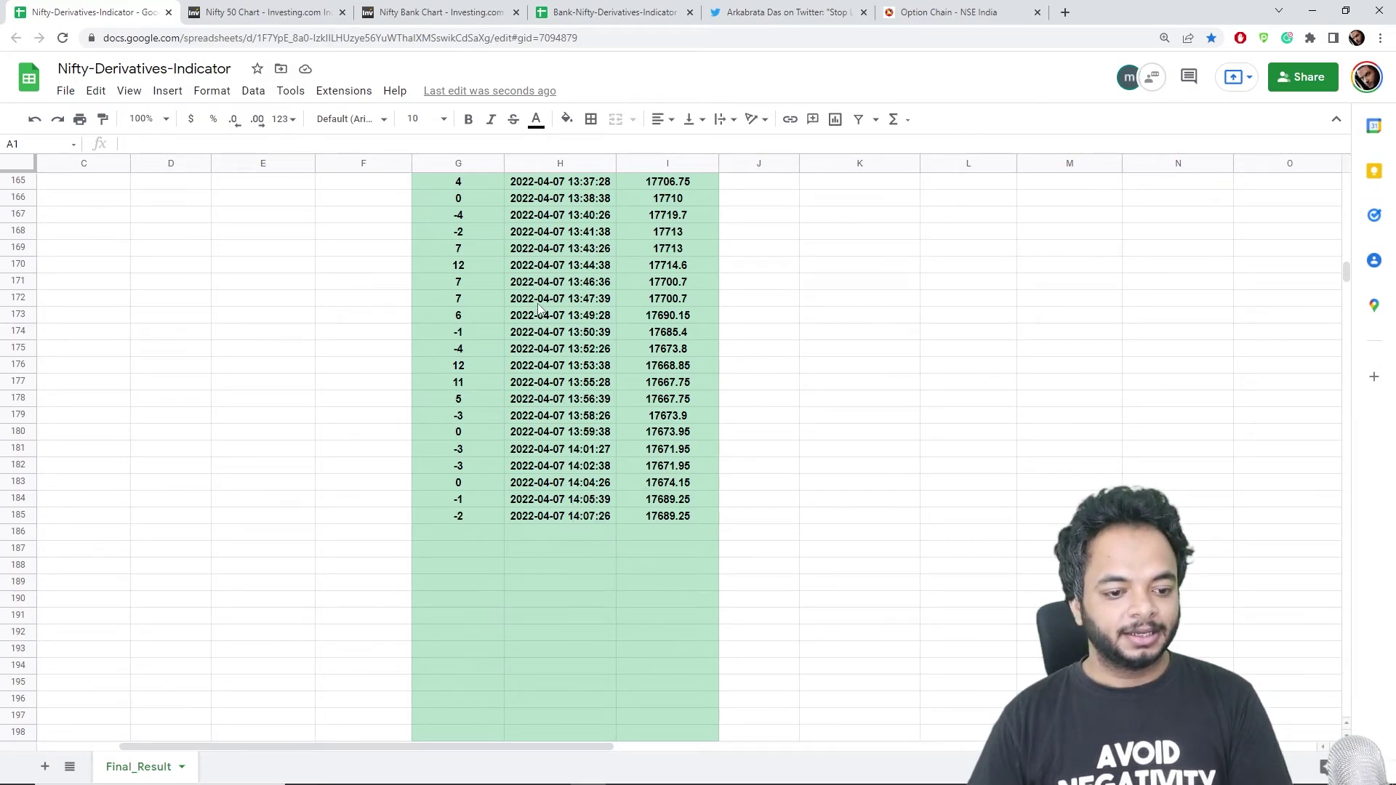
# Return to the start of the Final Result table, looking back over the Nifty indicator scores from 13:50
pyautogui.scroll(6, 556, 528)
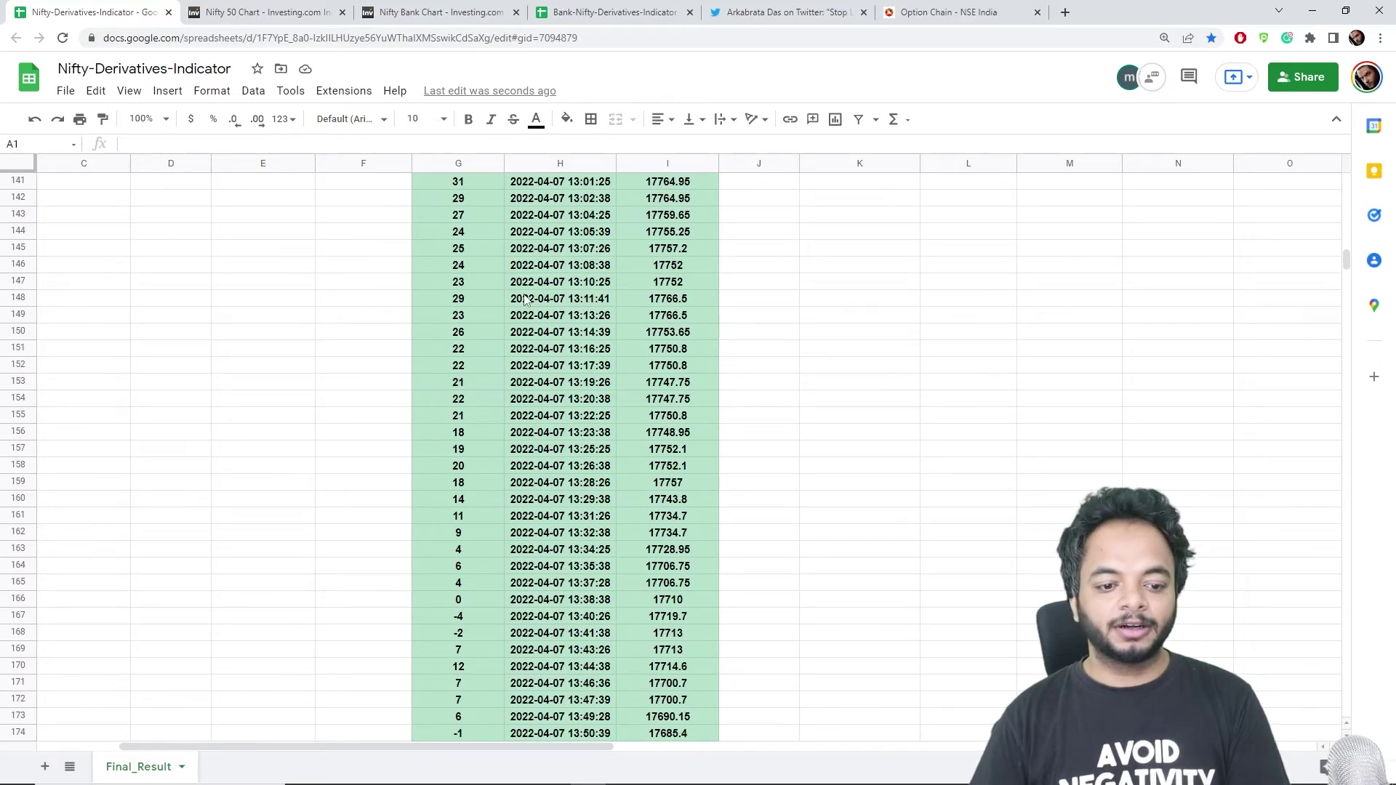
pyautogui.scroll(20, 560, 304)
pyautogui.scroll(3, 527, 300)
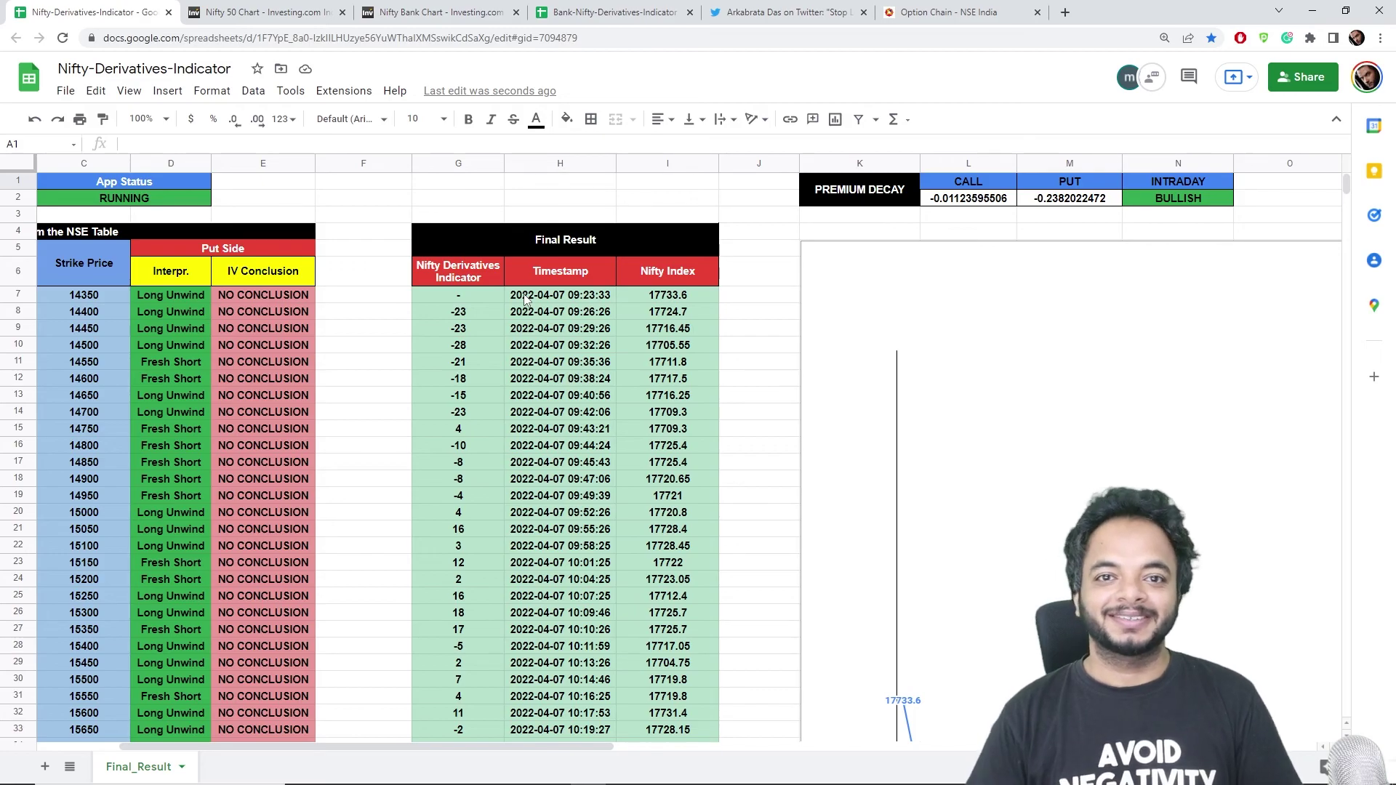
pyautogui.moveTo(584, 778)
pyautogui.click(659, 771)
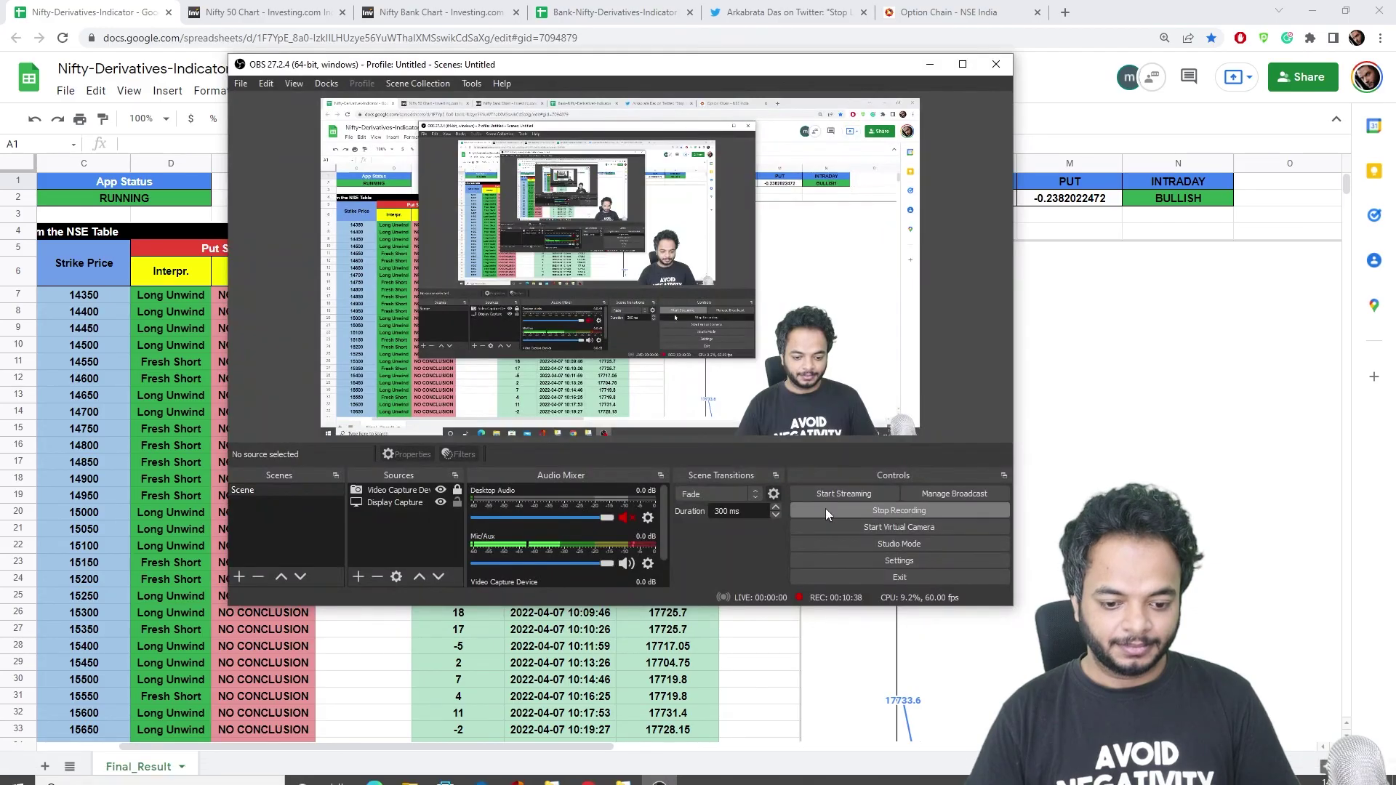